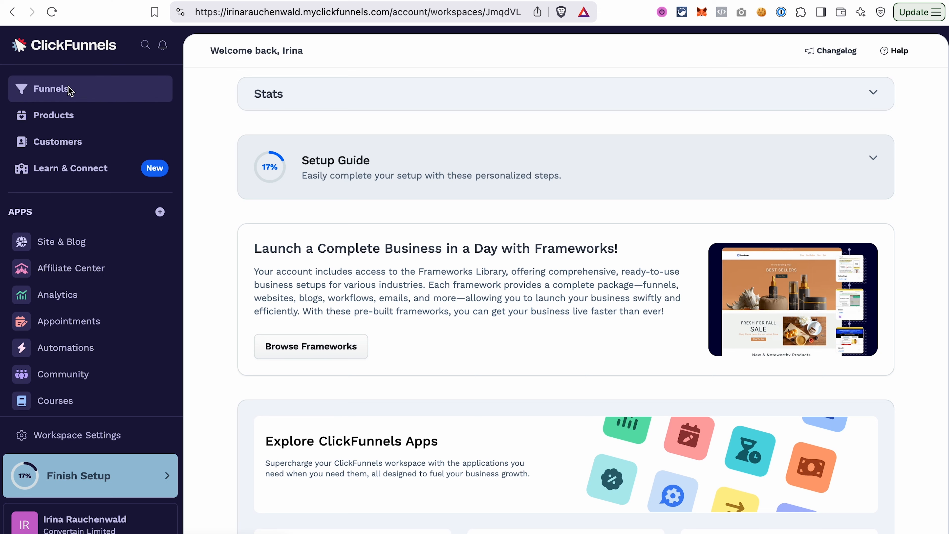
- Open the funnels overview and look at the funnel types offered by the Smart Funnel Builder
click(69, 87)
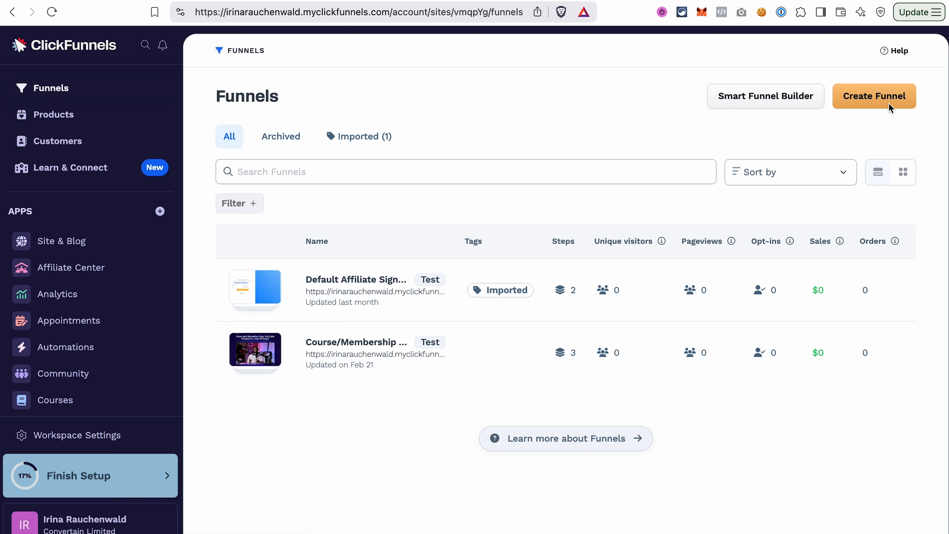
click(754, 100)
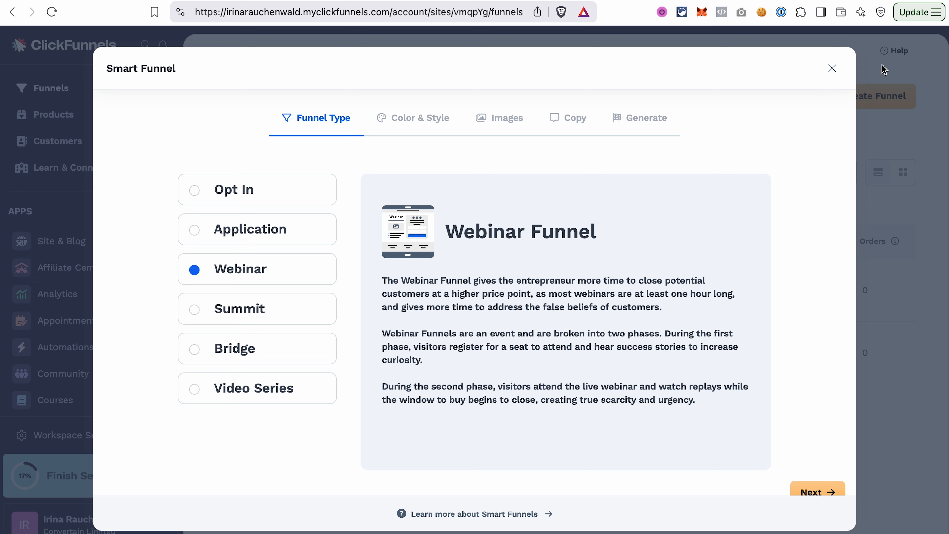
click(832, 69)
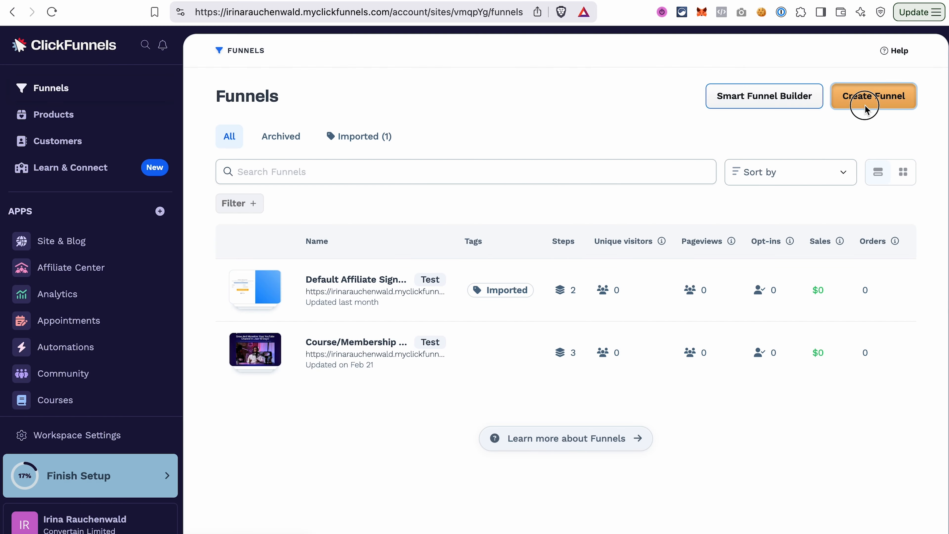
- Create a blank funnel from scratch named New Opt-In Funnel with the path /new-opt-in-funnel
click(866, 109)
scroll(748, 293, down, 10)
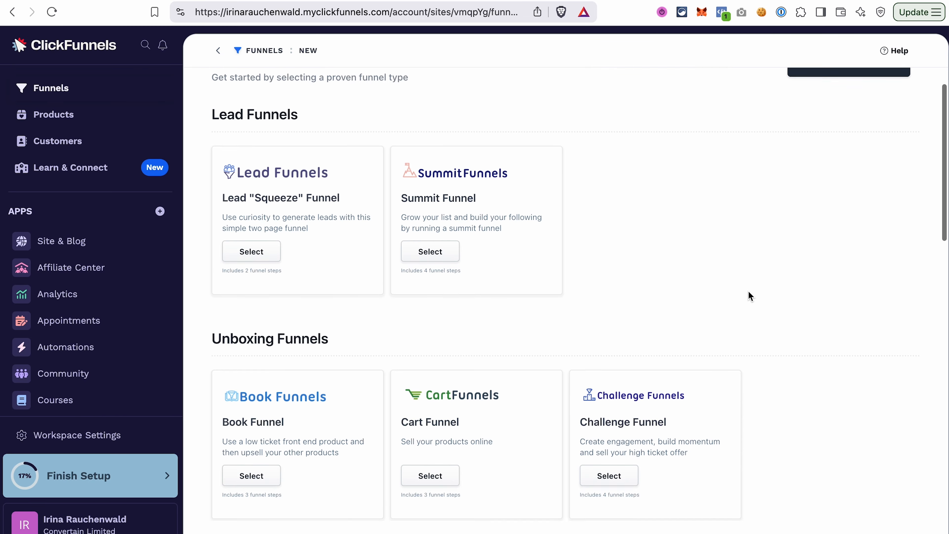
scroll(749, 291, down, 4)
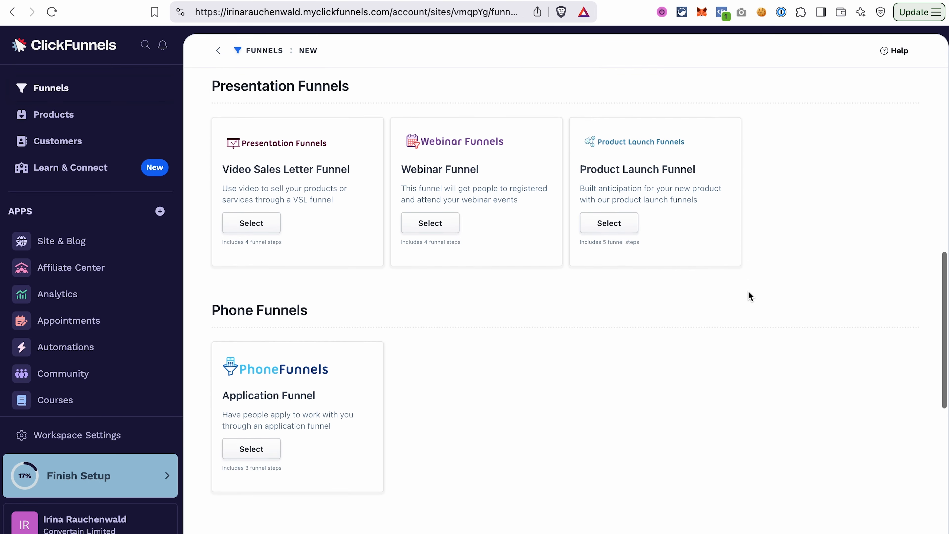
scroll(805, 222, up, 13)
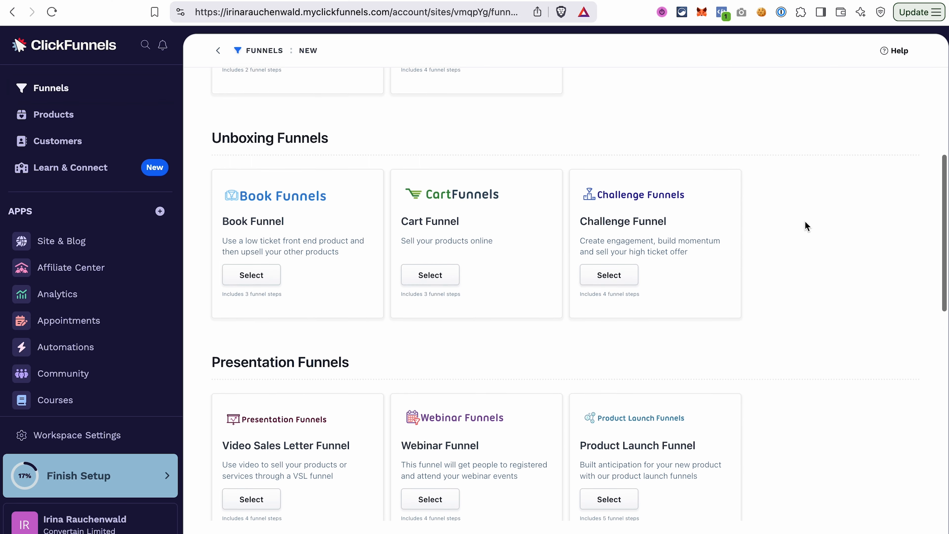
scroll(805, 221, up, 1)
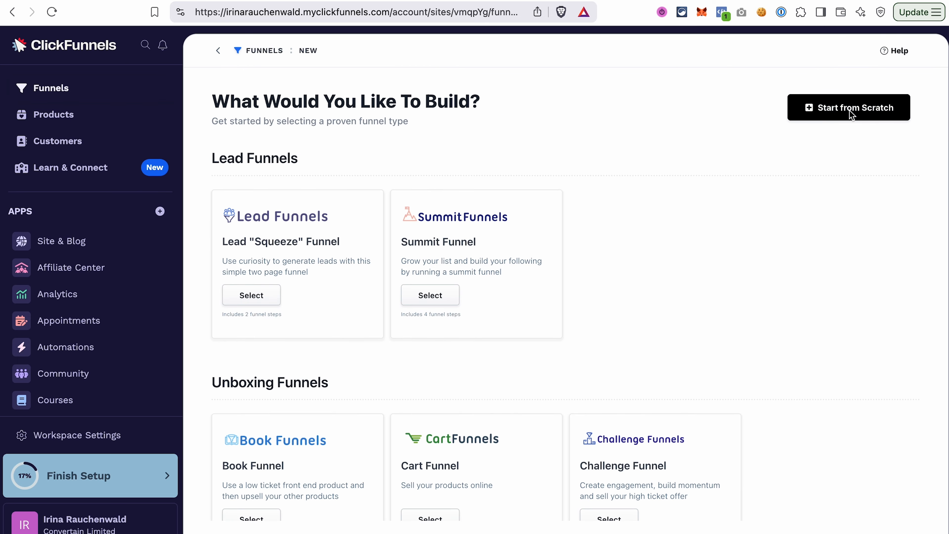
click(839, 107)
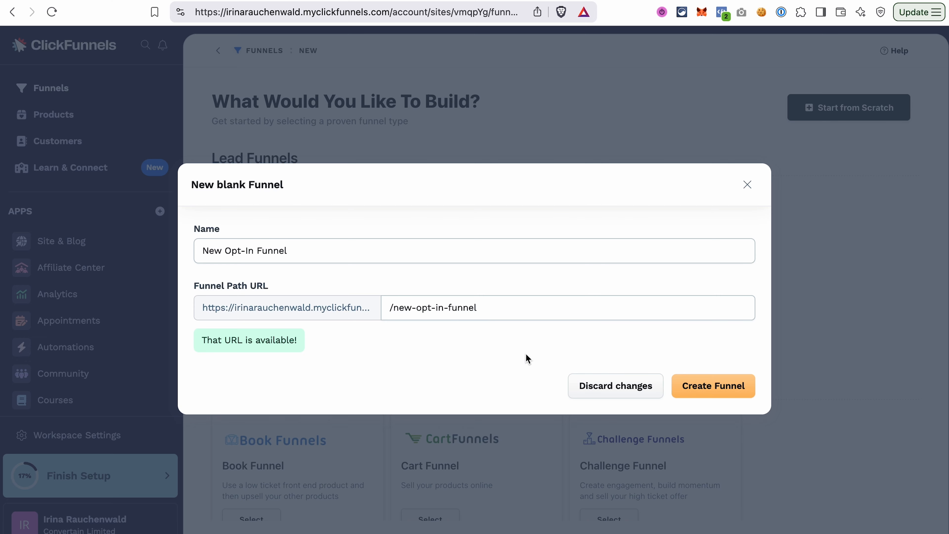
click(712, 389)
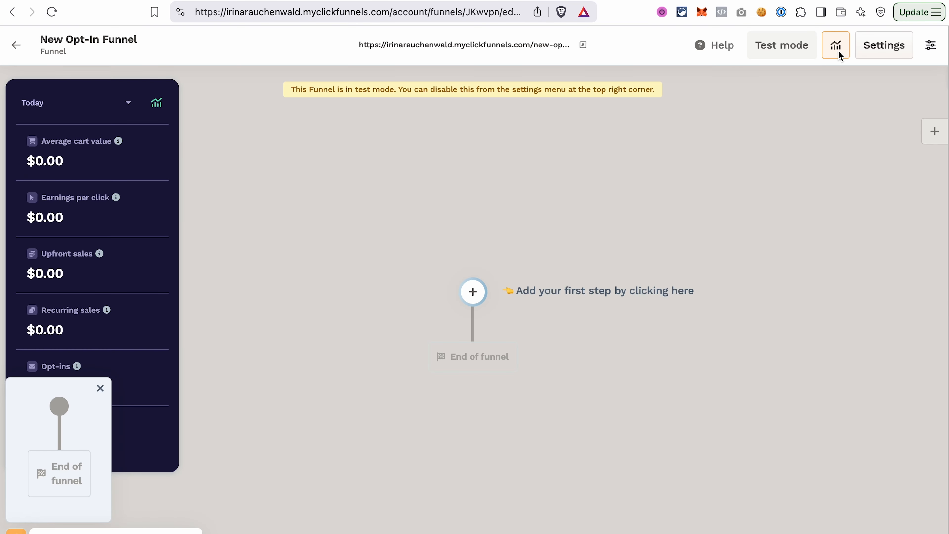
- Hide the analytics figures on the funnel canvas and start adding a page as the first step
click(835, 52)
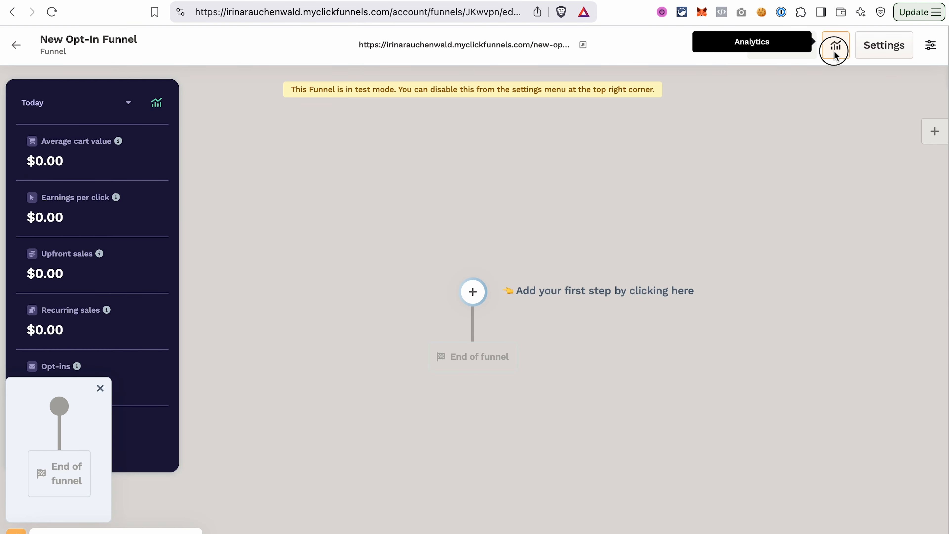
click(473, 292)
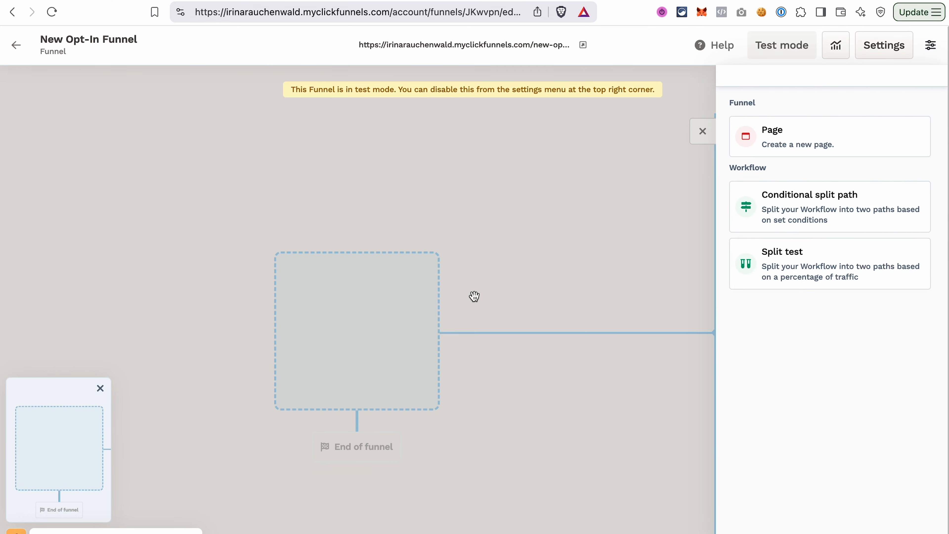
click(835, 130)
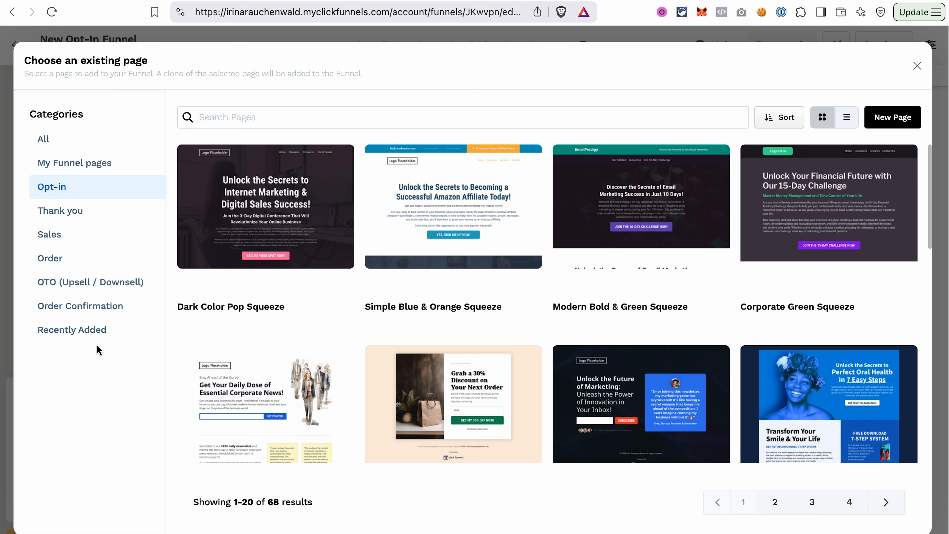
- Create the funnel's first page from the Green Discount Squeeze opt-in template, named Opt-In Page with the URL opt-in-page
click(52, 258)
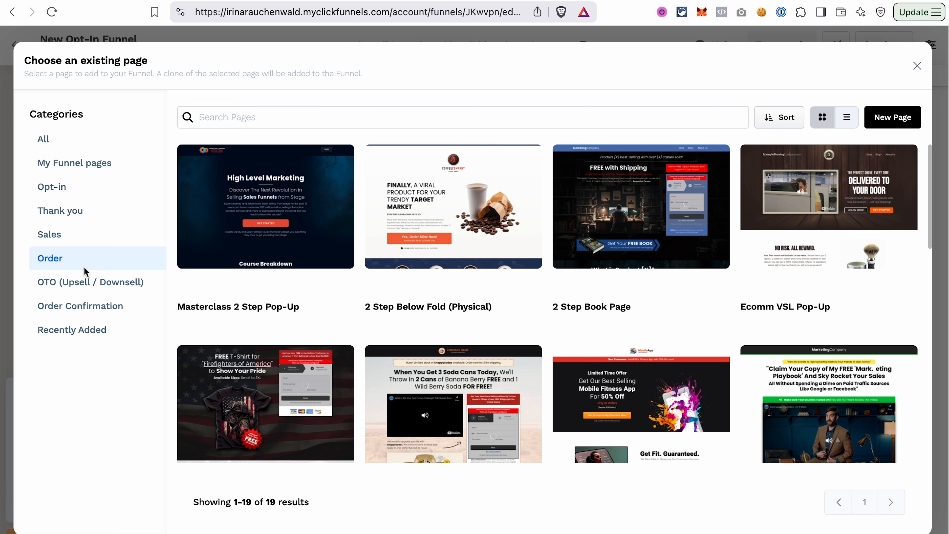
mouse_move(299, 381)
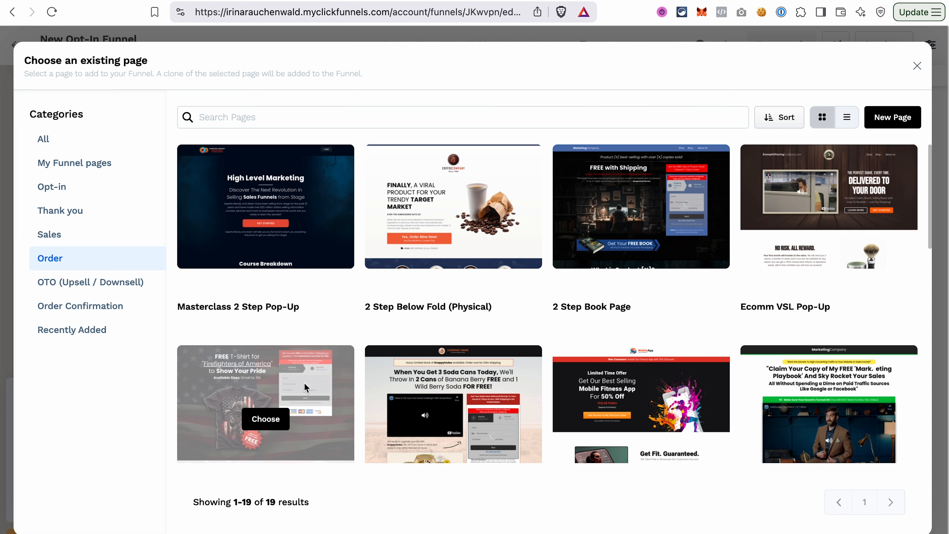
click(56, 192)
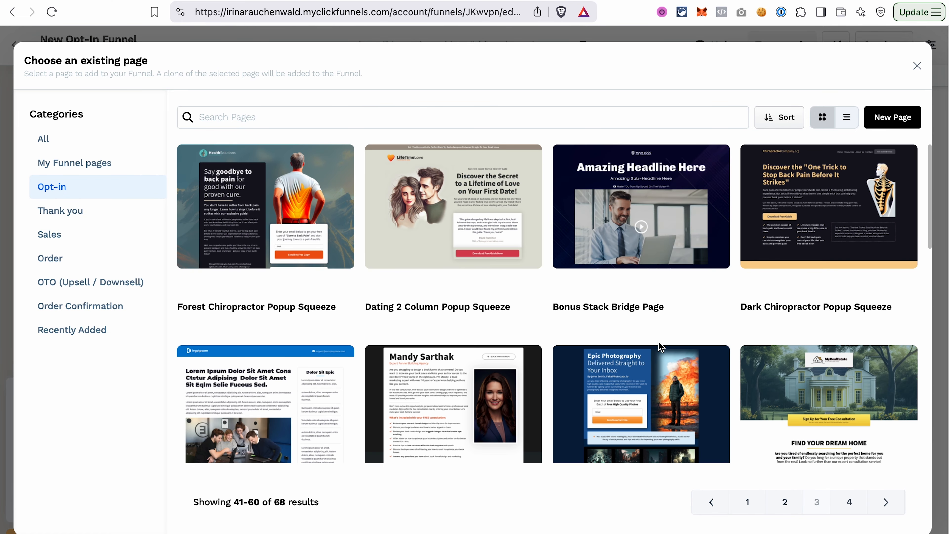
scroll(653, 420, down, 4)
scroll(651, 421, down, 10)
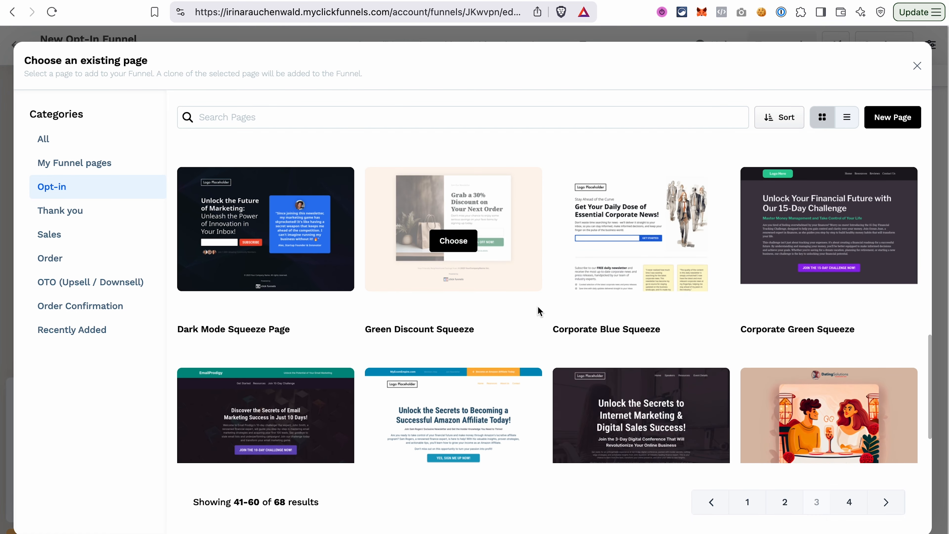
mouse_move(454, 241)
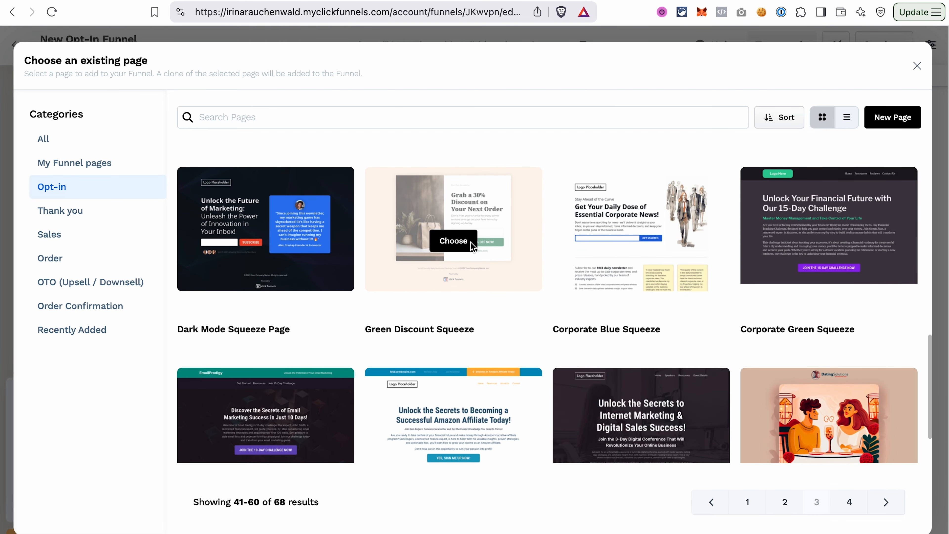
click(455, 243)
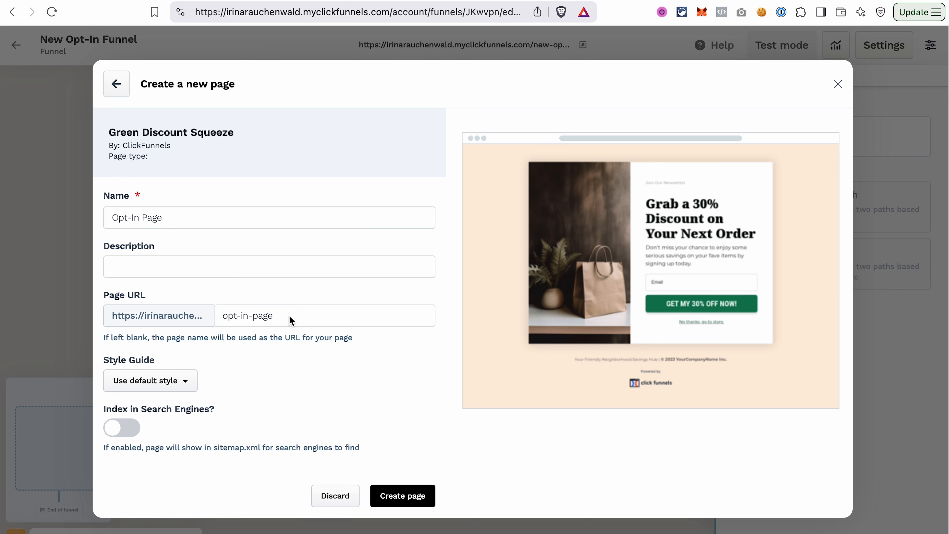
click(412, 498)
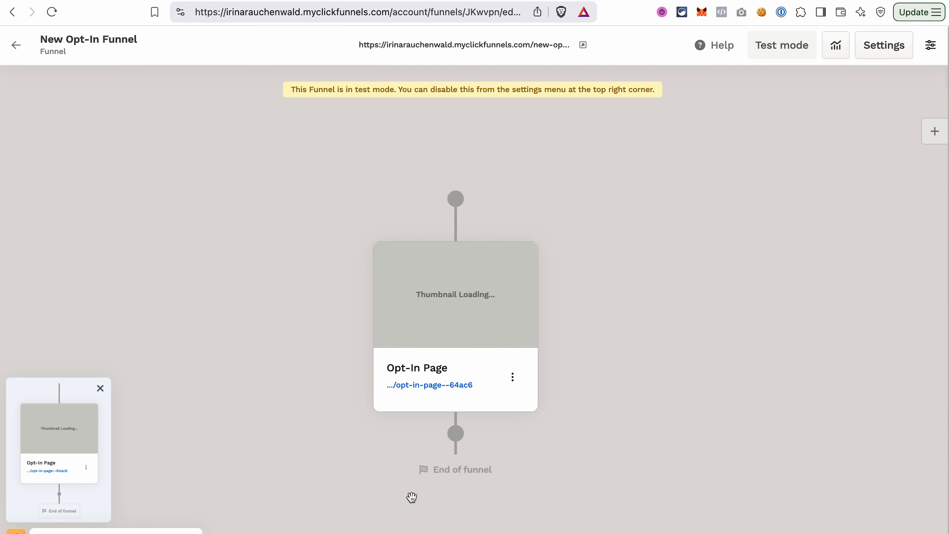
- Open the Opt-In Page for editing and collapse the funnel overview beside it
mouse_move(487, 293)
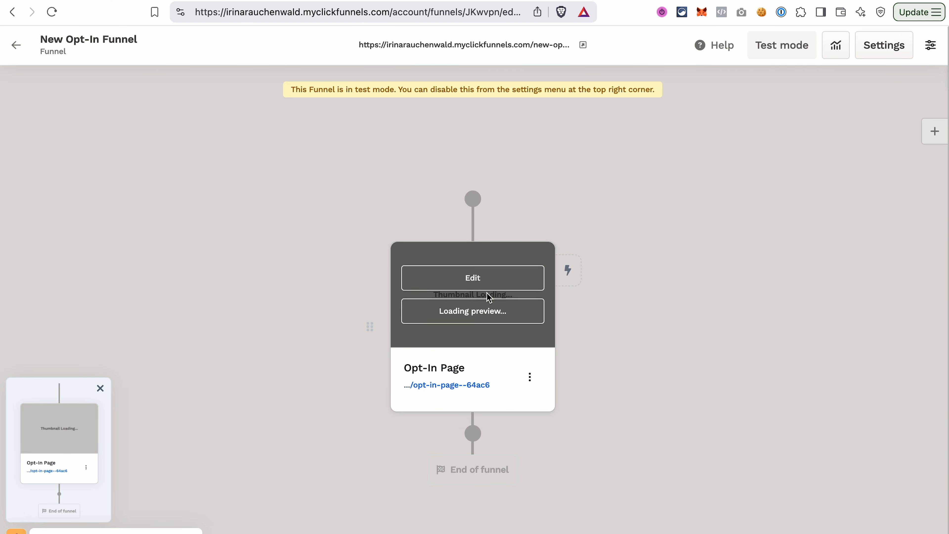
click(470, 278)
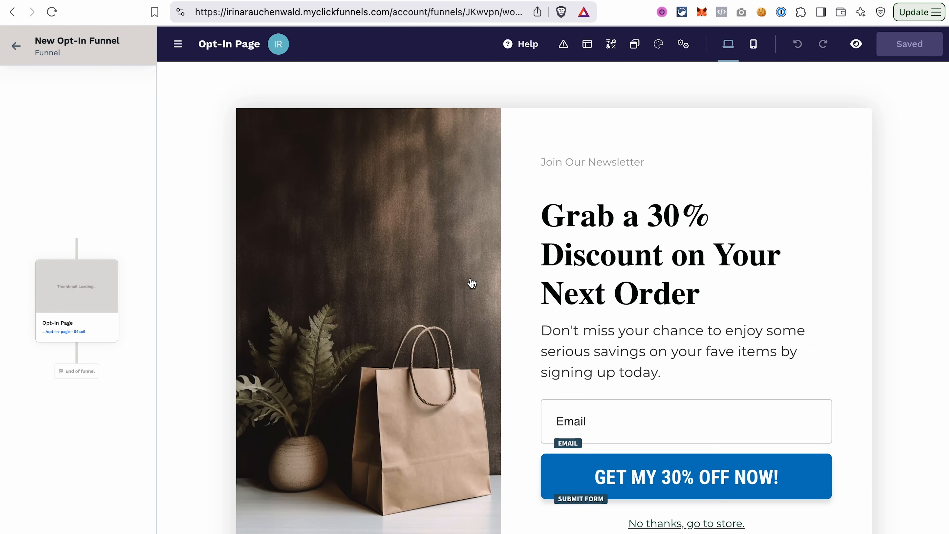
click(177, 45)
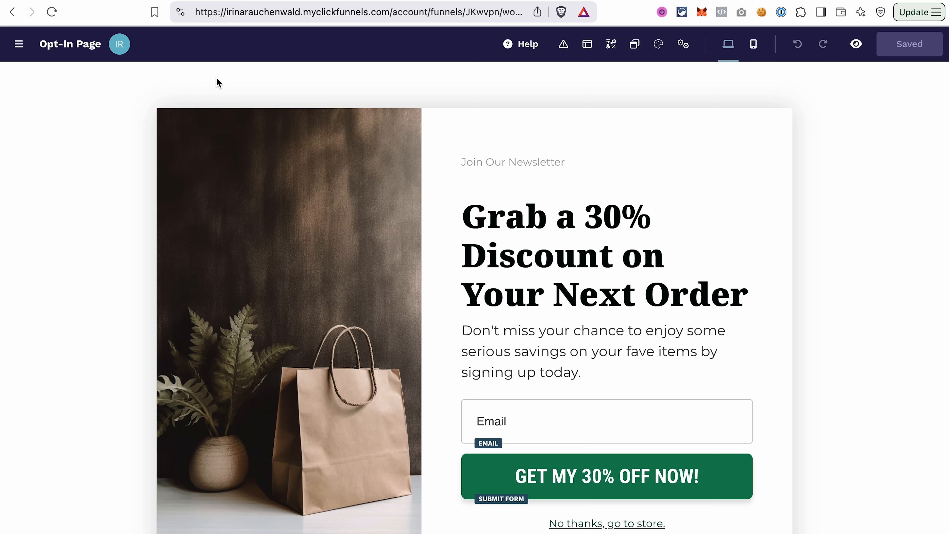
- Open the page's style guide and examine the font settings and size previews for Content text
click(659, 45)
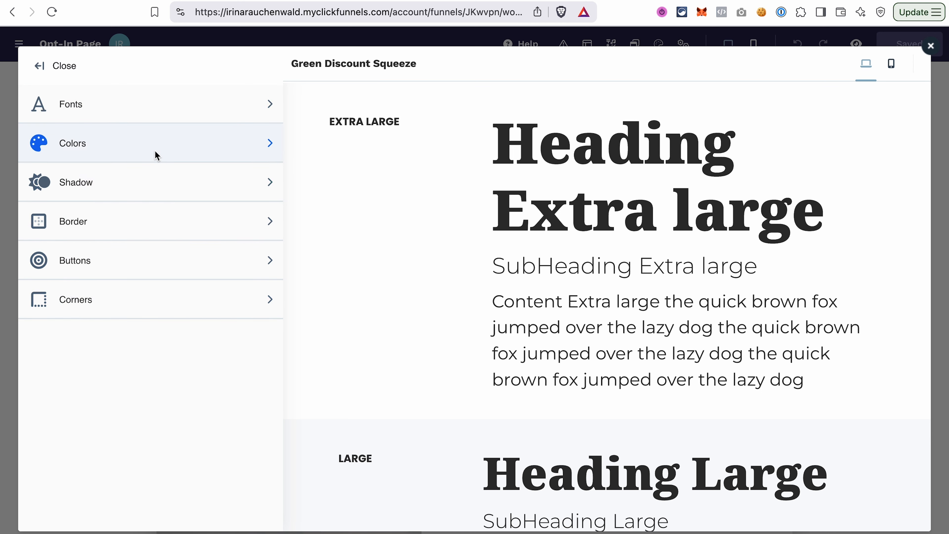
click(75, 109)
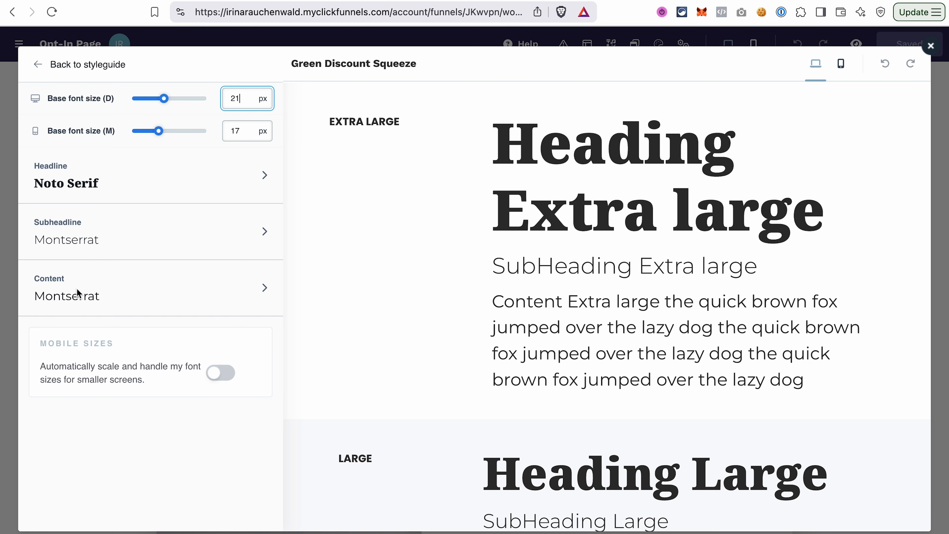
click(65, 295)
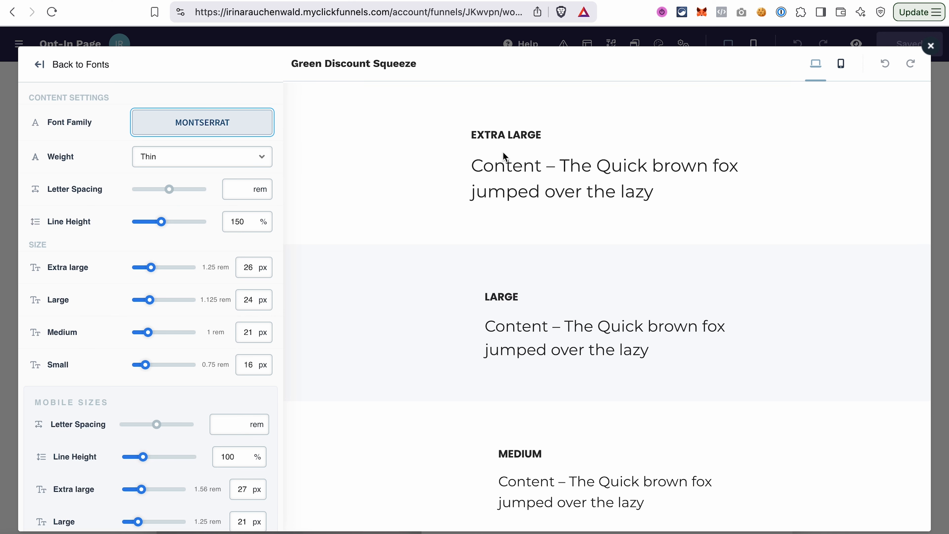
scroll(600, 422, down, 5)
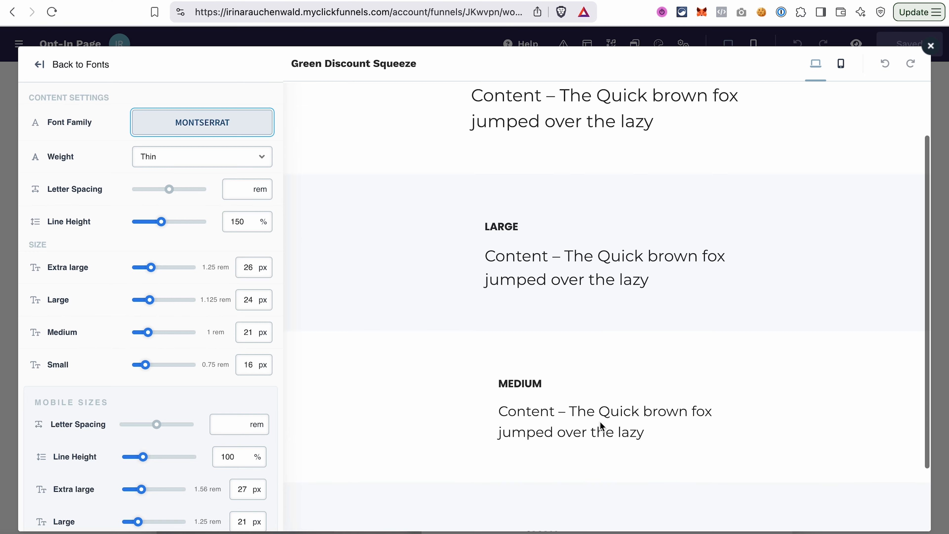
scroll(602, 426, up, 4)
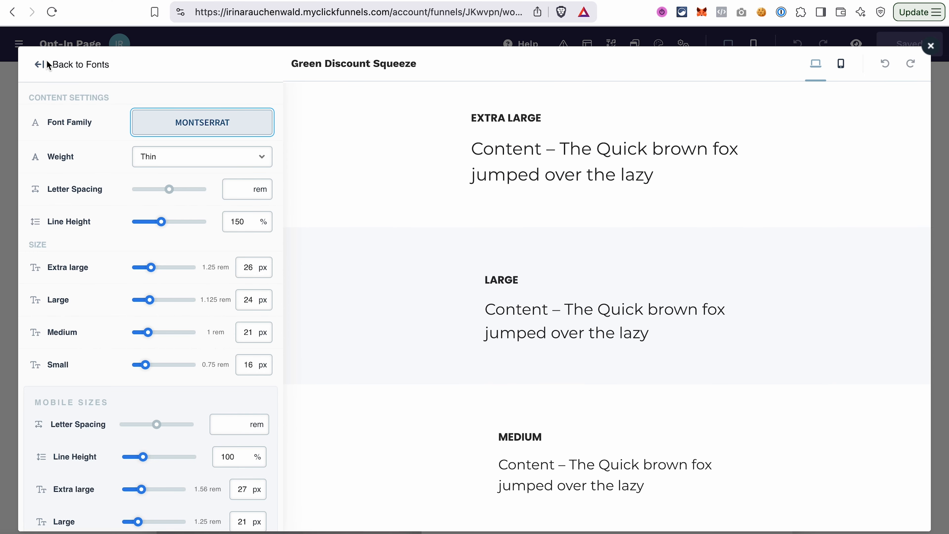
click(40, 64)
click(39, 68)
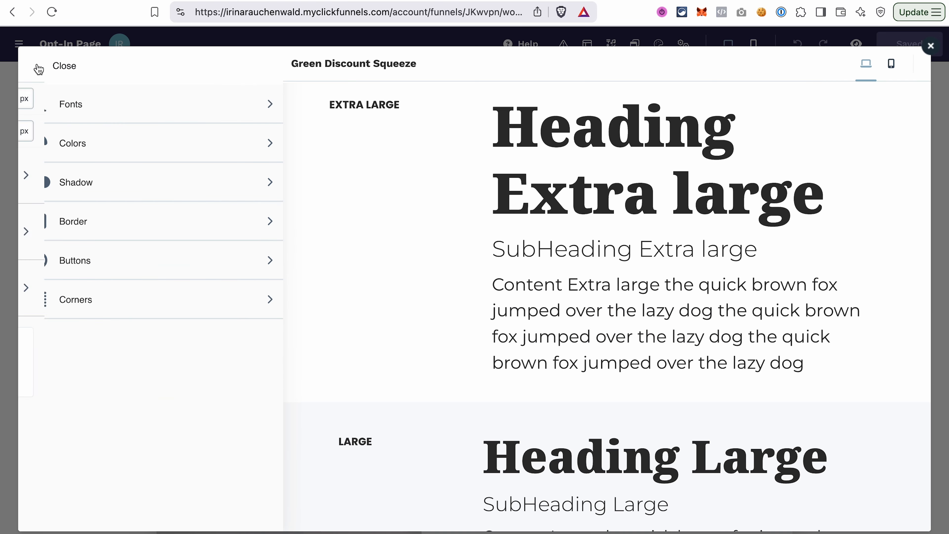
- Review the style guide's theme colors and the previews of its paint color backgrounds
click(80, 143)
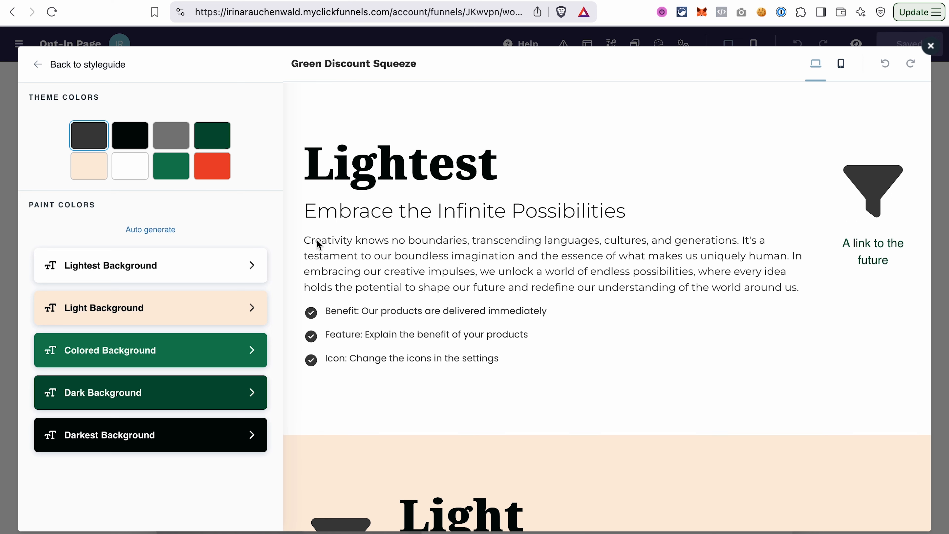
scroll(633, 362, down, 15)
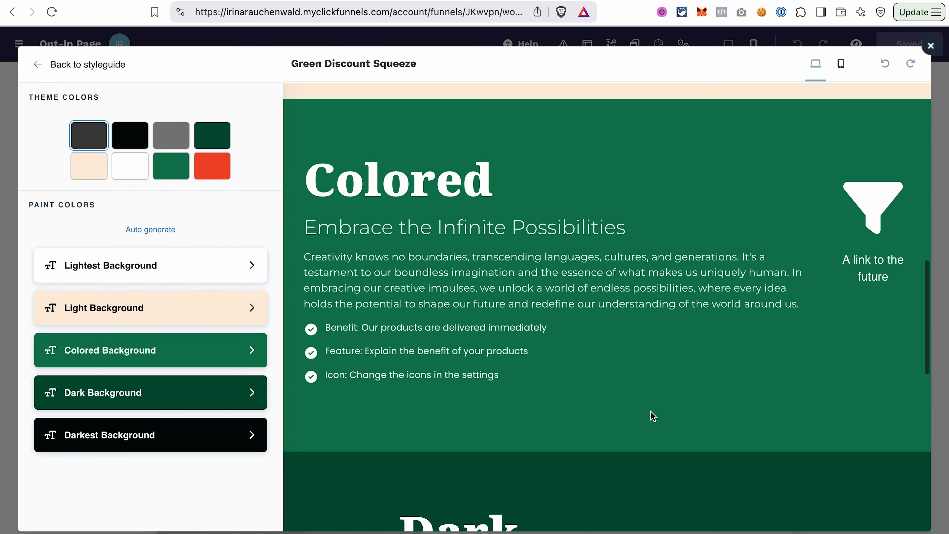
scroll(654, 417, down, 10)
click(82, 65)
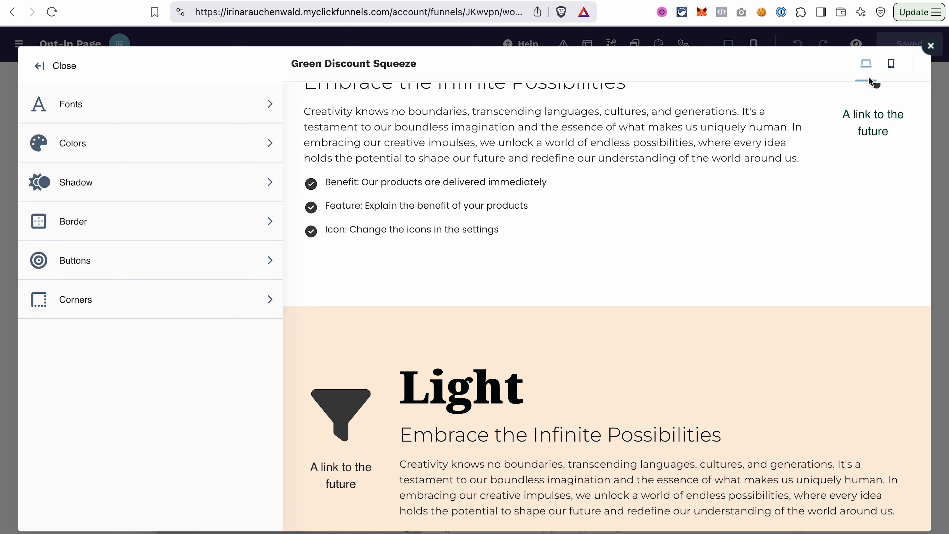
- Check the style guide's mobile preview, including the heading sizes, and return to the page editor
click(893, 71)
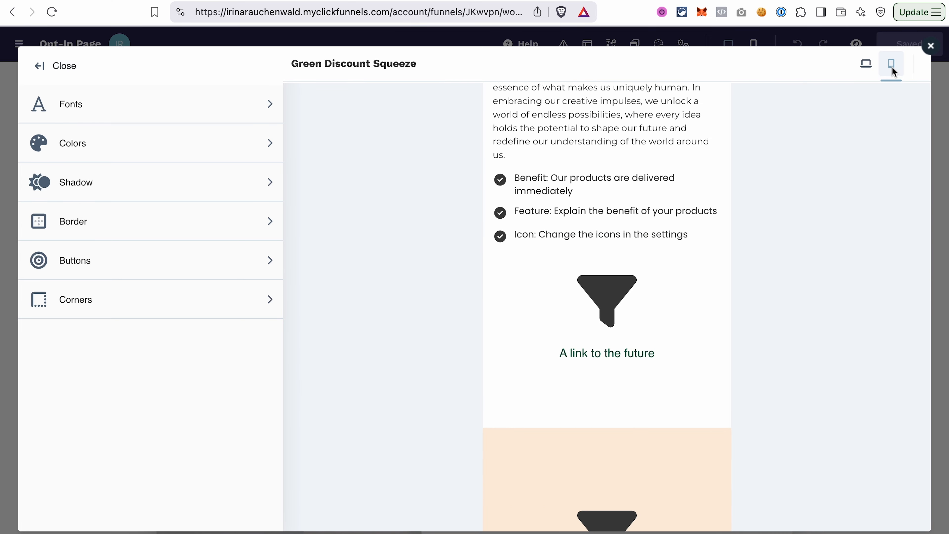
scroll(615, 189, up, 4)
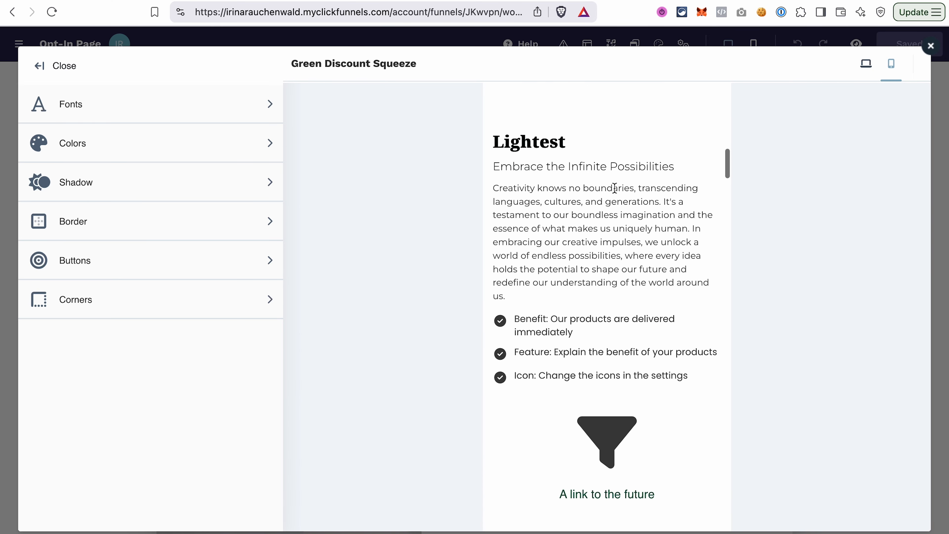
scroll(615, 189, up, 2)
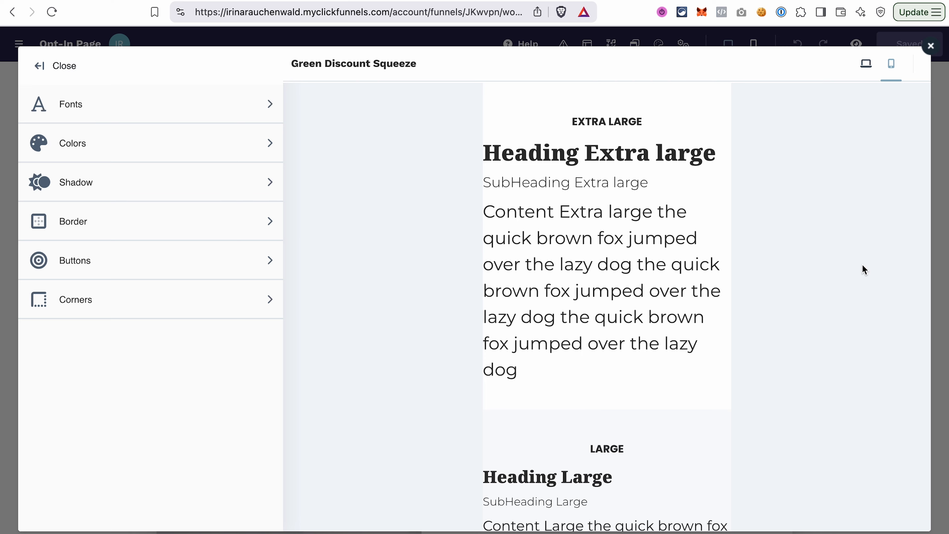
click(931, 47)
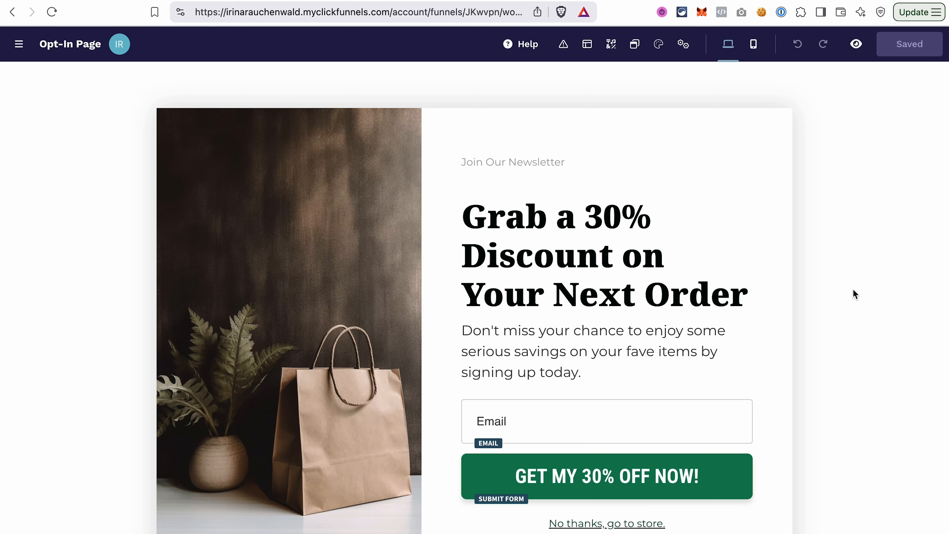
- Save the page's bottom section as a universal section named "Footer"
scroll(853, 289, down, 5)
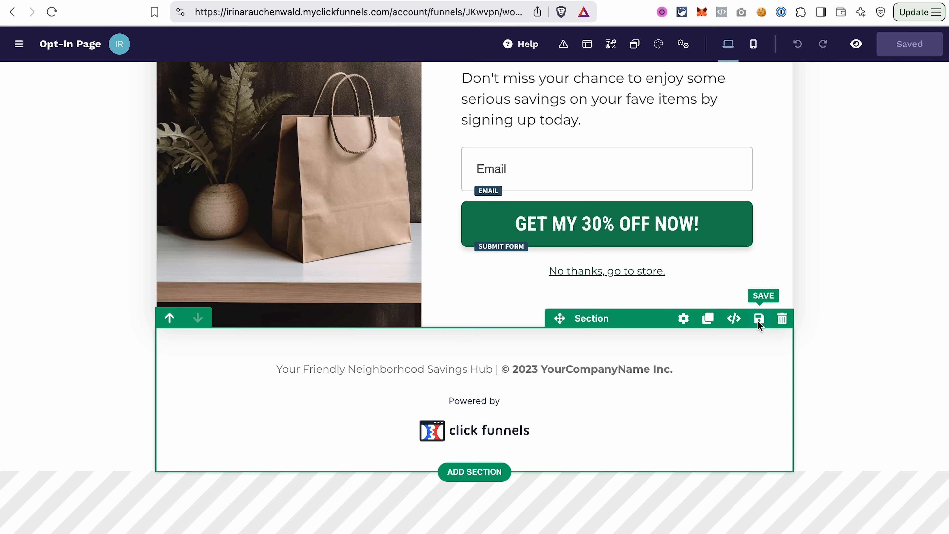
click(758, 320)
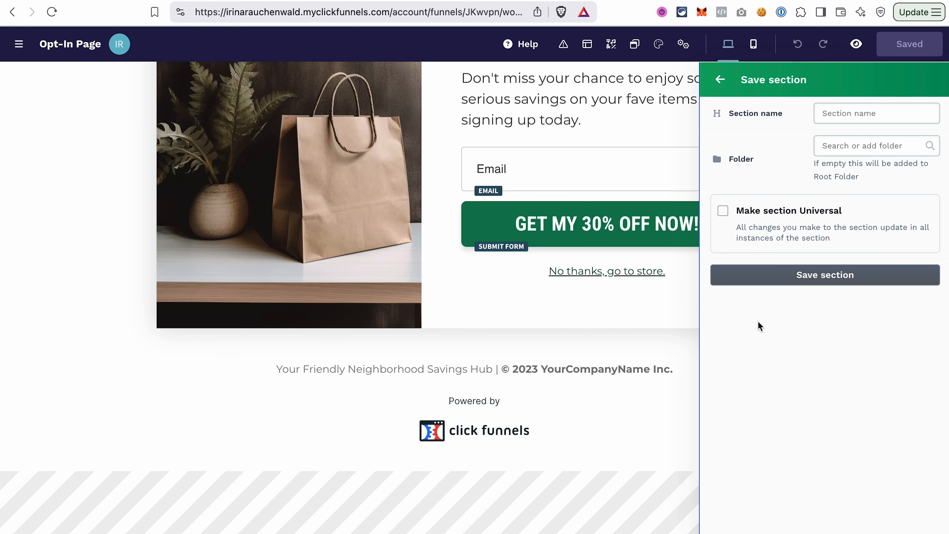
click(723, 210)
click(839, 119)
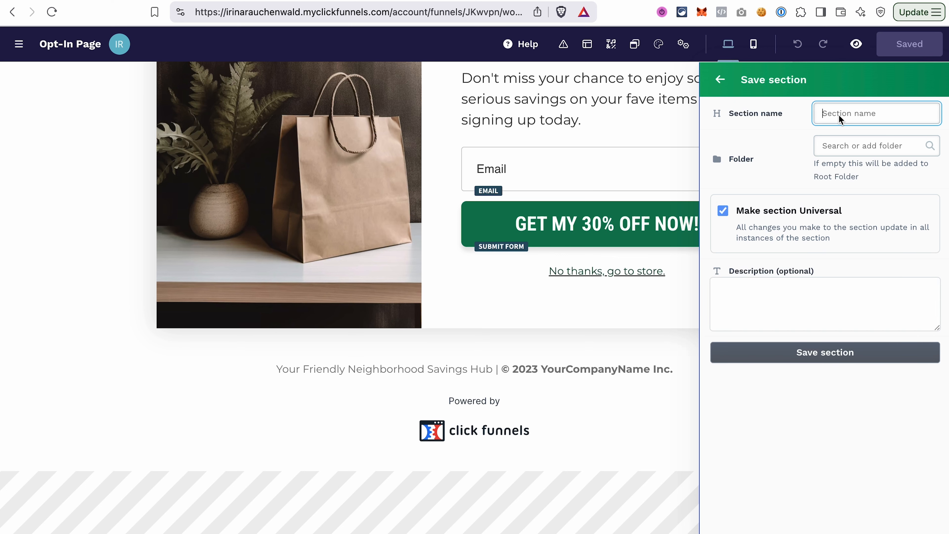
text(Footer)
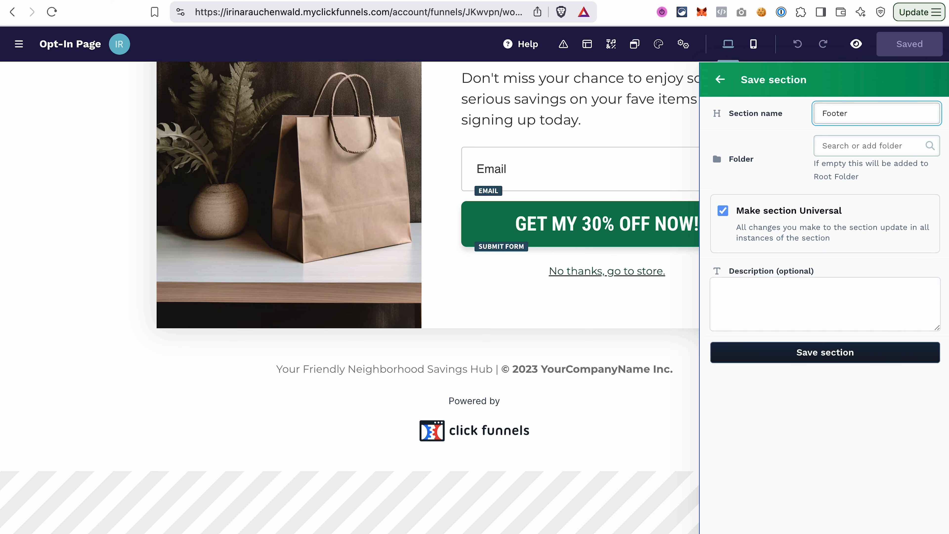
click(799, 353)
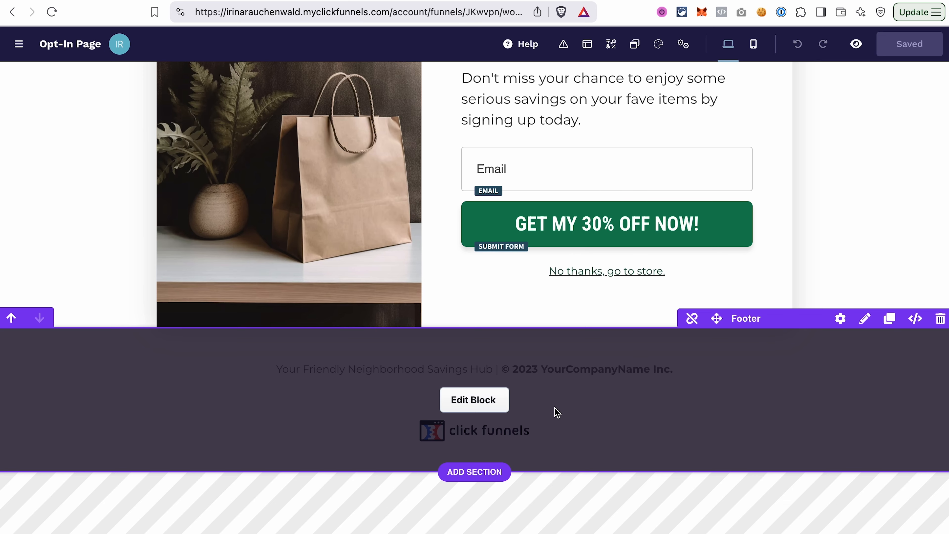
- Edit the universal Footer block to change its copyright year to 2025 and save the block
click(462, 400)
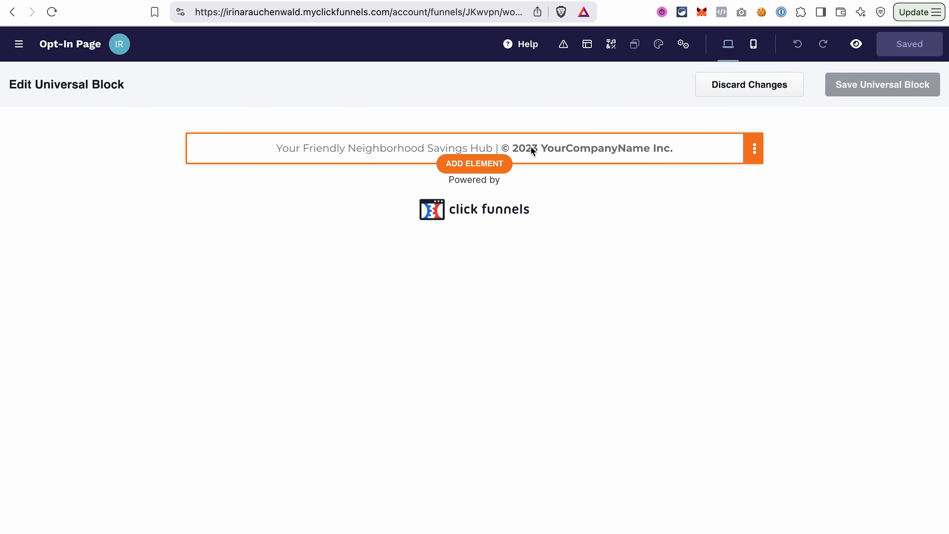
double_click(531, 149)
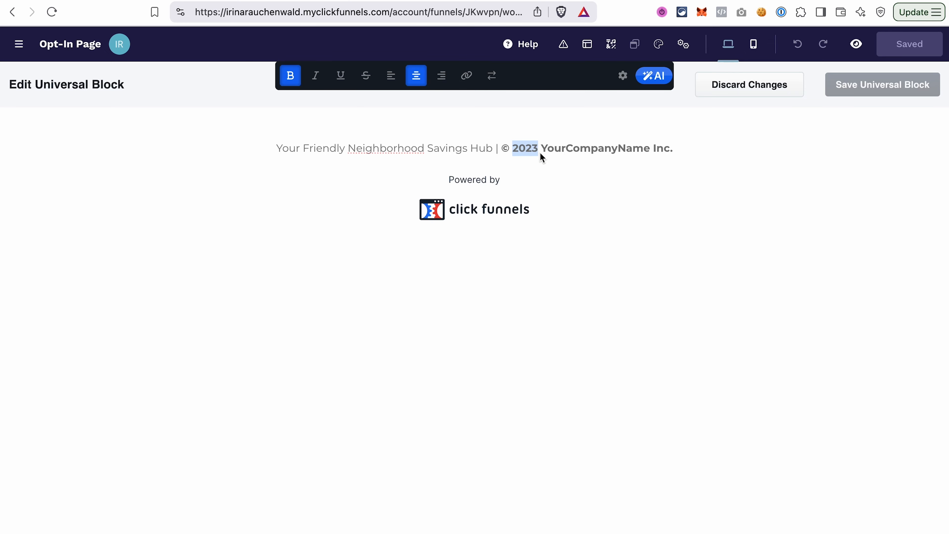
text(2025)
click(899, 149)
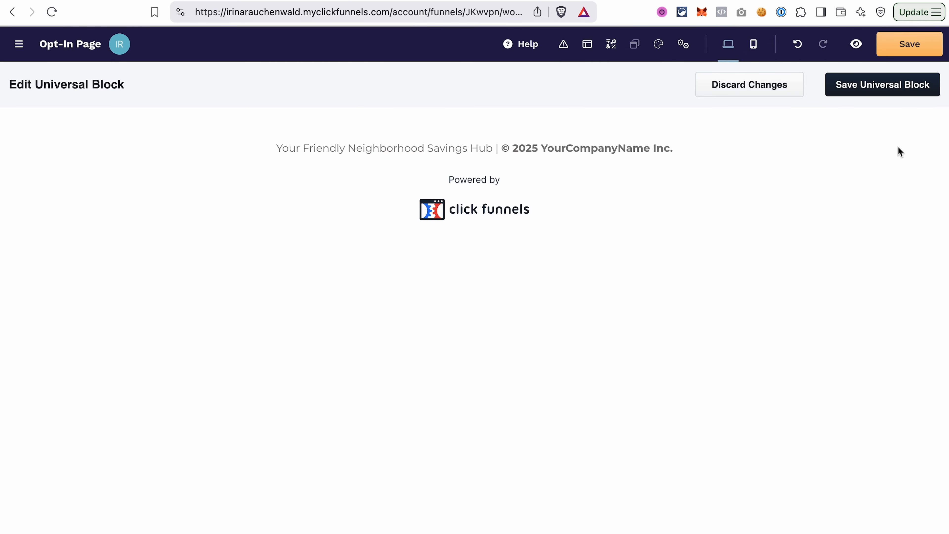
click(894, 87)
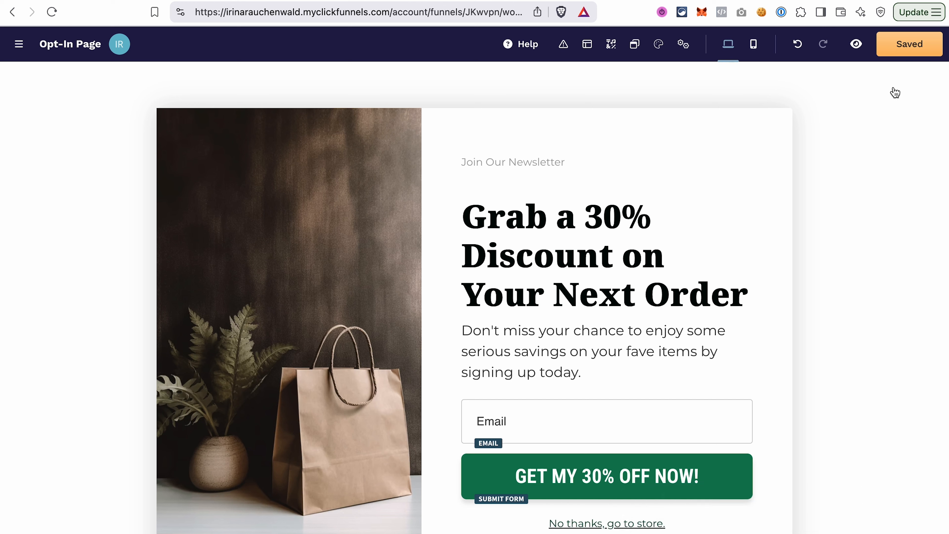
scroll(886, 212, down, 7)
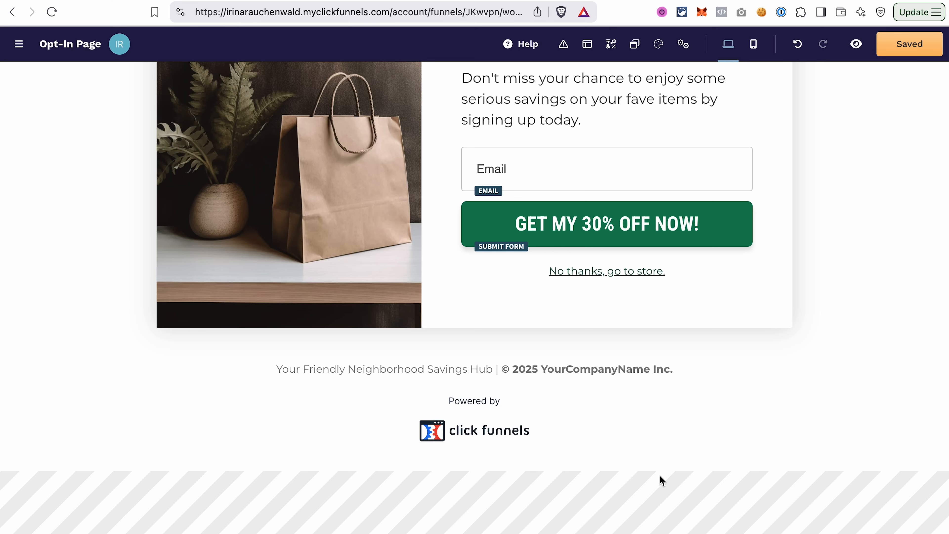
- Delete the "Join Our Newsletter" text above the main headline
scroll(891, 372, up, 6)
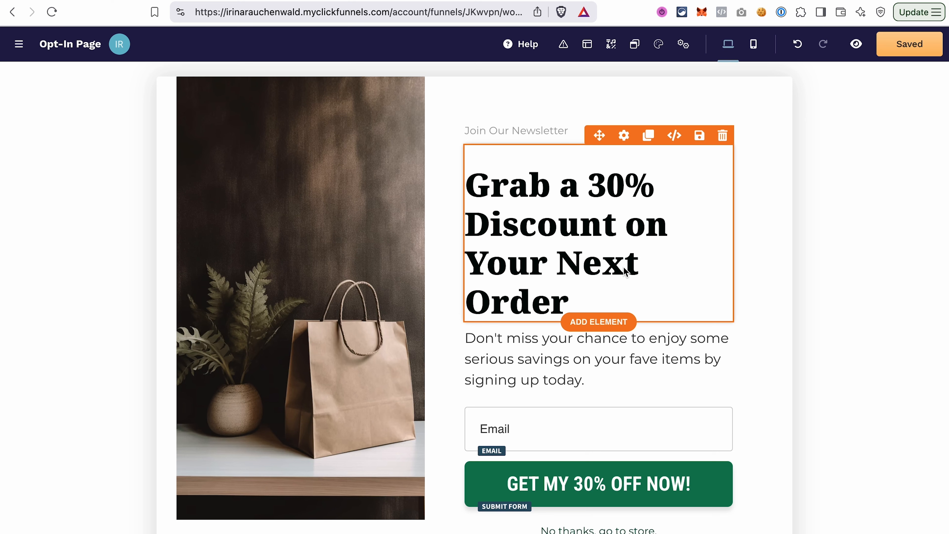
scroll(801, 271, up, 1)
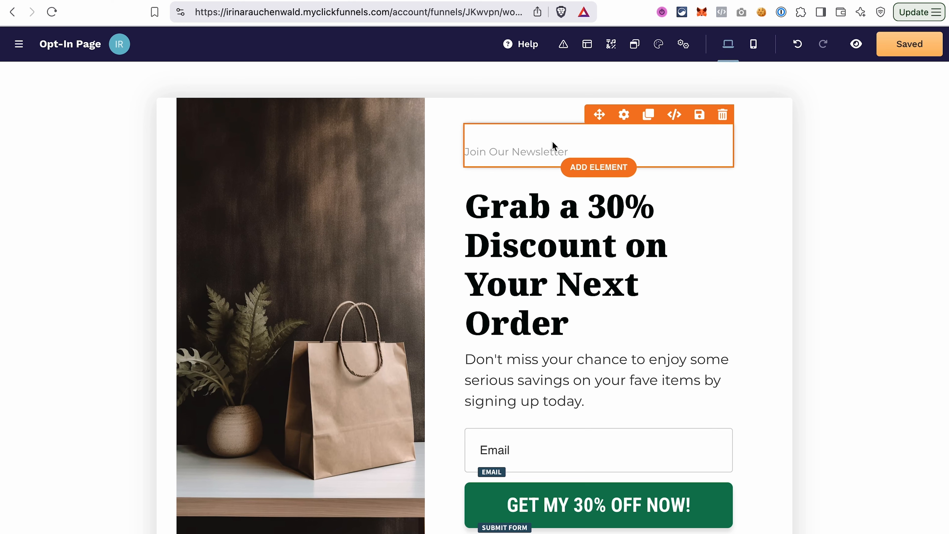
click(723, 116)
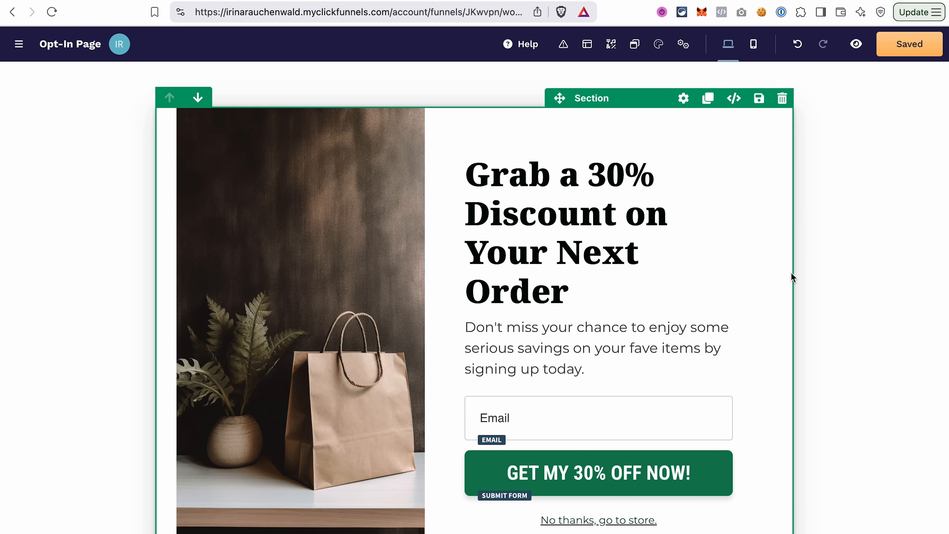
- Add a one-column row below the opt-in form's row and place a Headline element in it
scroll(773, 363, down, 5)
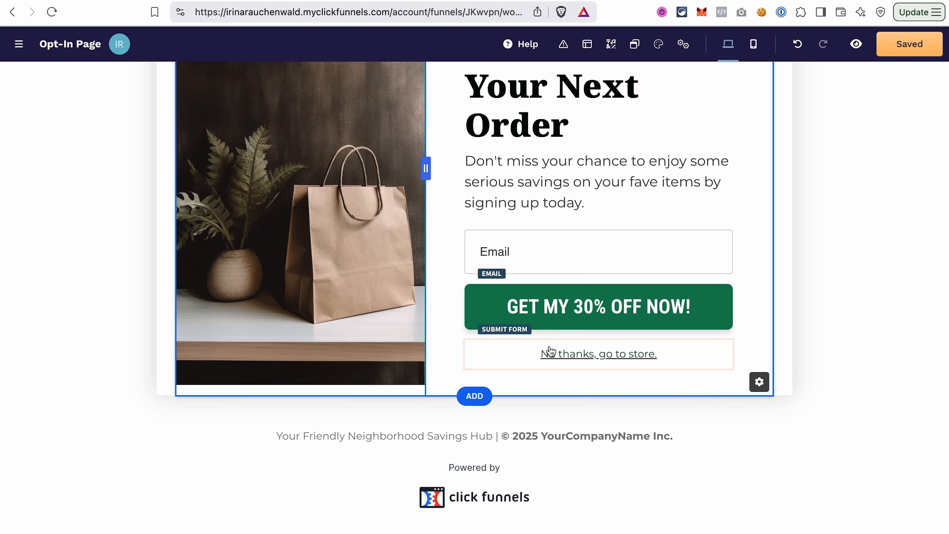
mouse_move(613, 335)
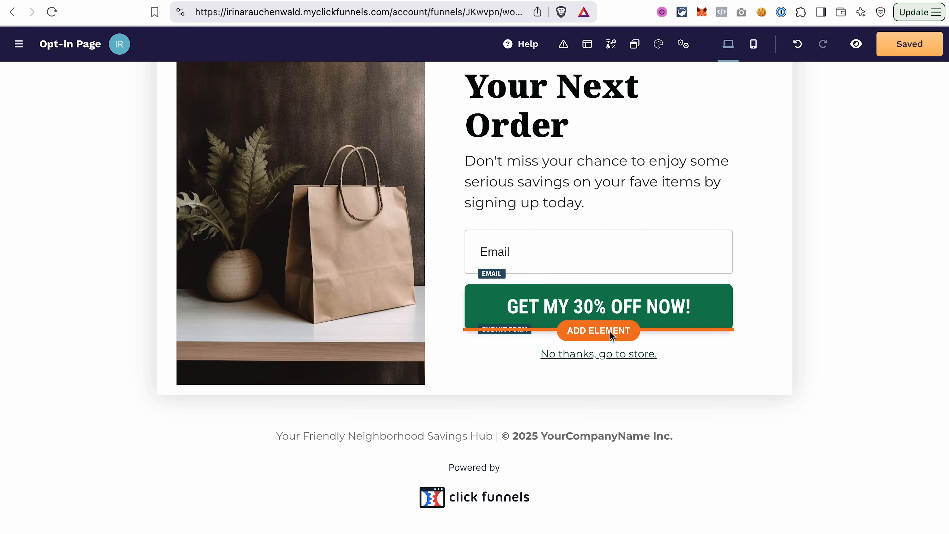
click(472, 396)
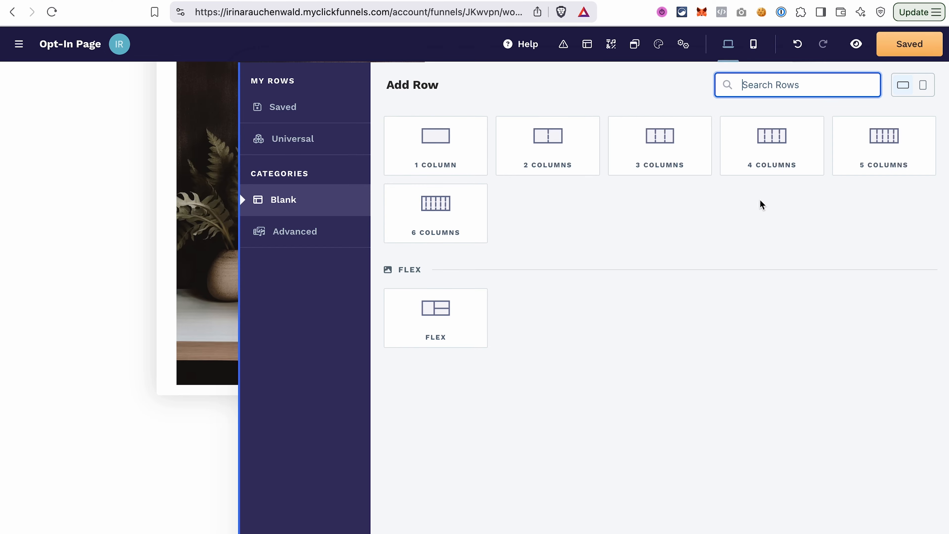
click(441, 157)
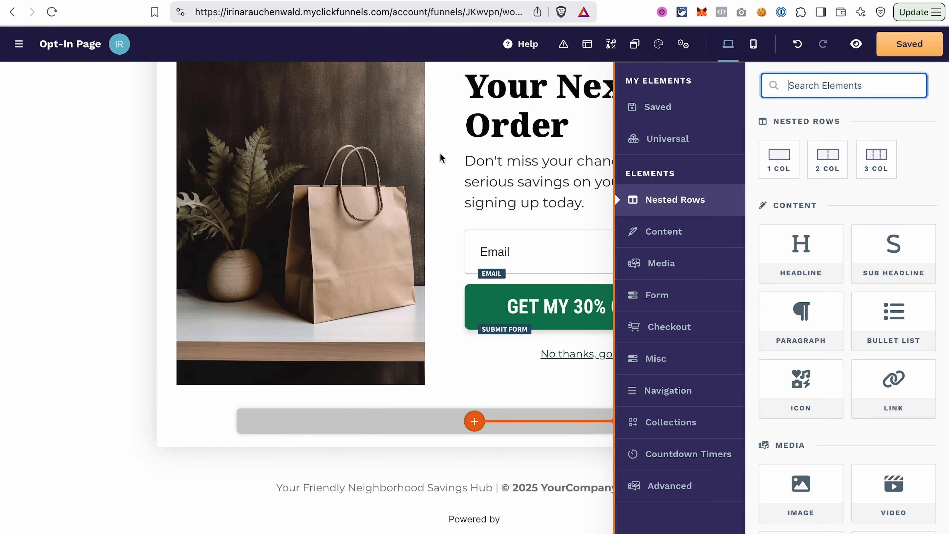
drag(815, 242, 512, 433)
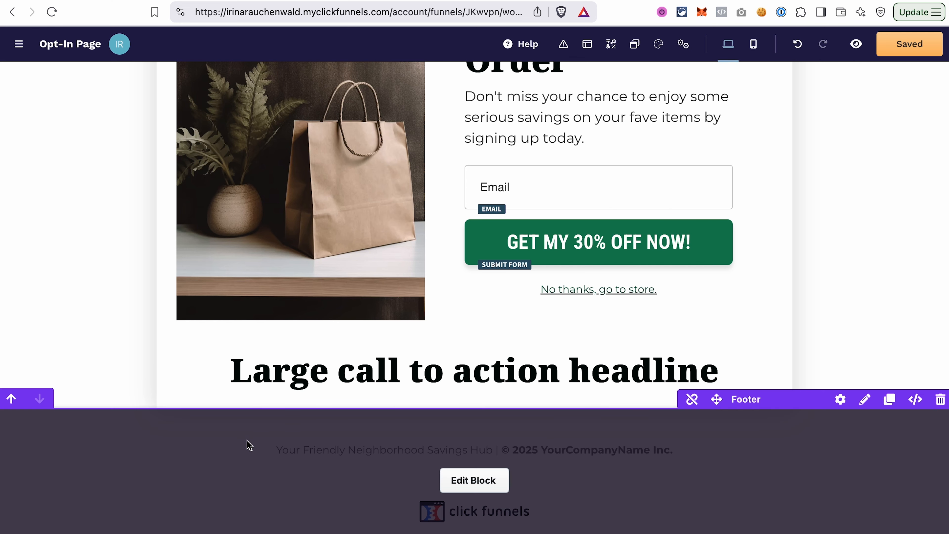
- Try moving the Footer above the opt-in section and the headline below its paragraph, restoring the original order each time
click(12, 399)
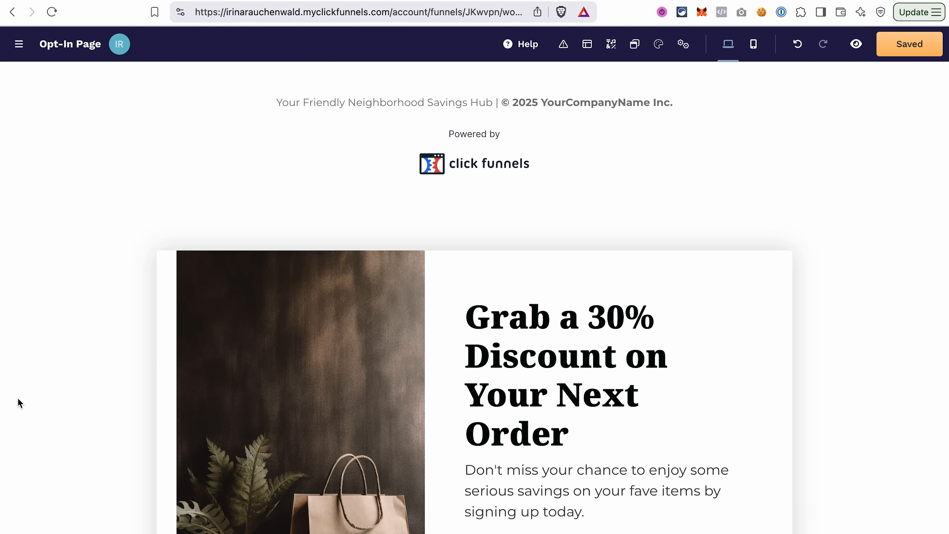
click(44, 74)
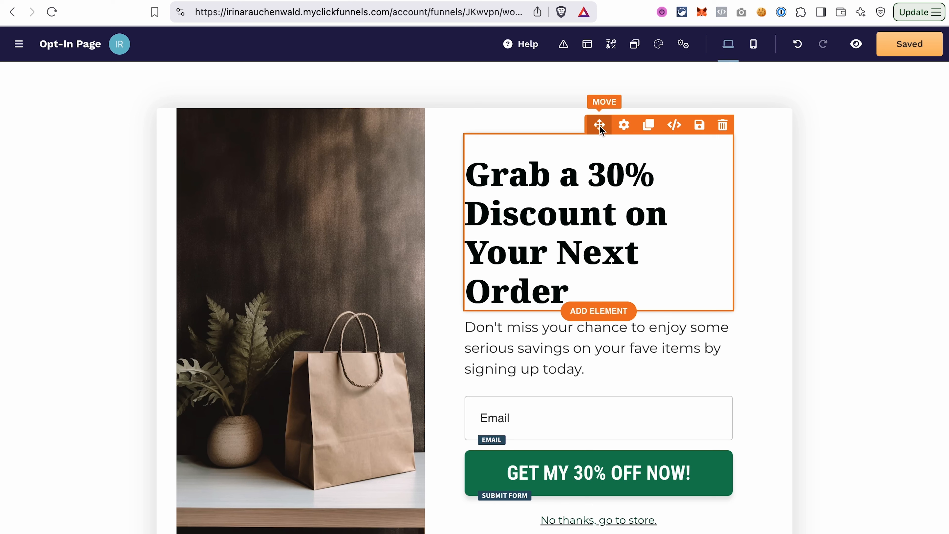
drag(600, 129, 574, 392)
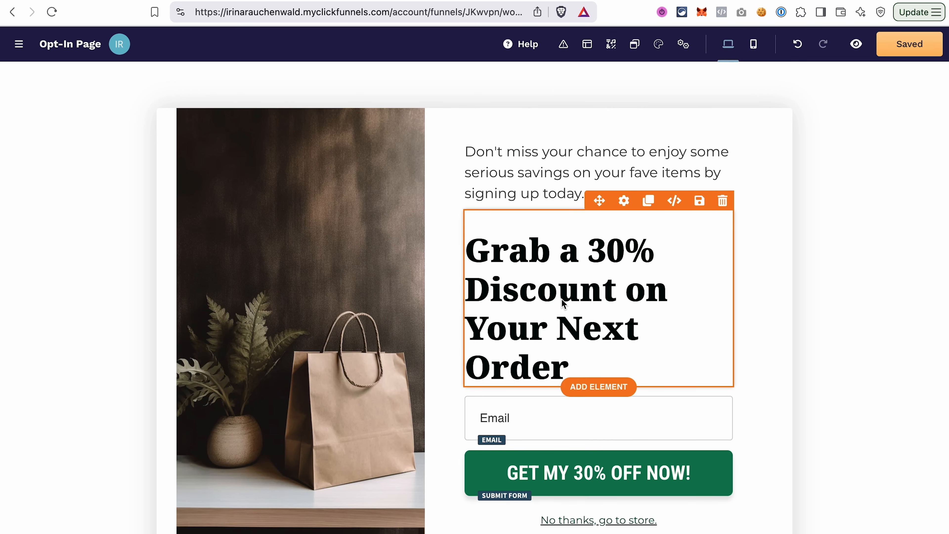
click(799, 45)
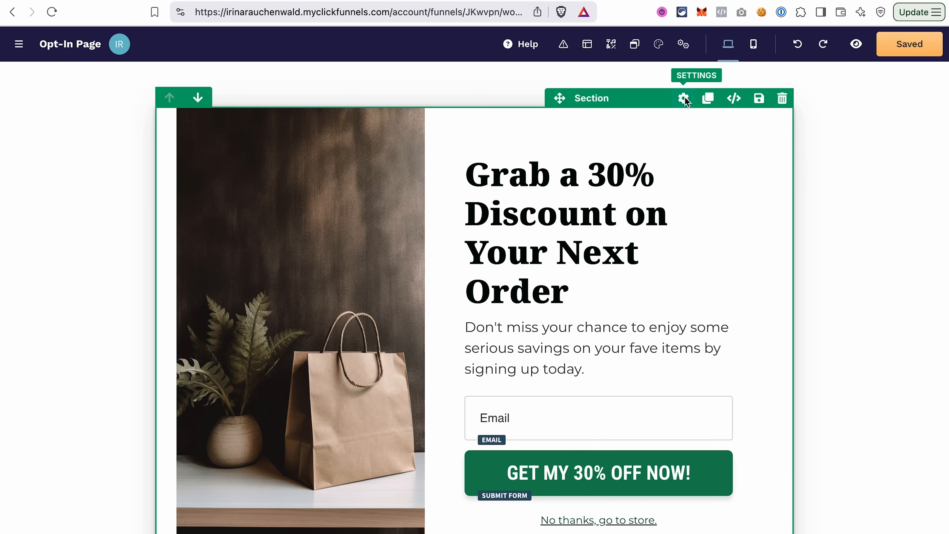
- Examine the opt-in section's top margin, paint, width and padding settings and close them
click(683, 99)
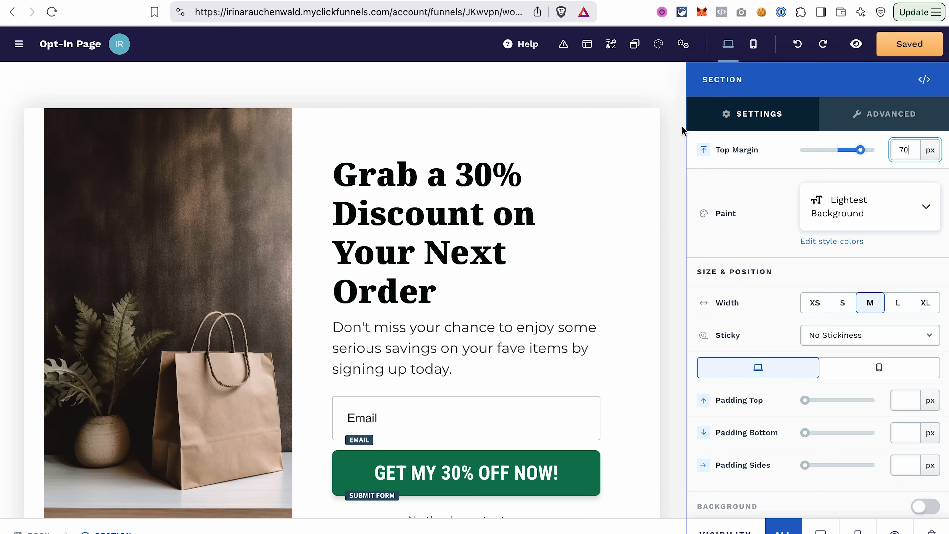
click(678, 134)
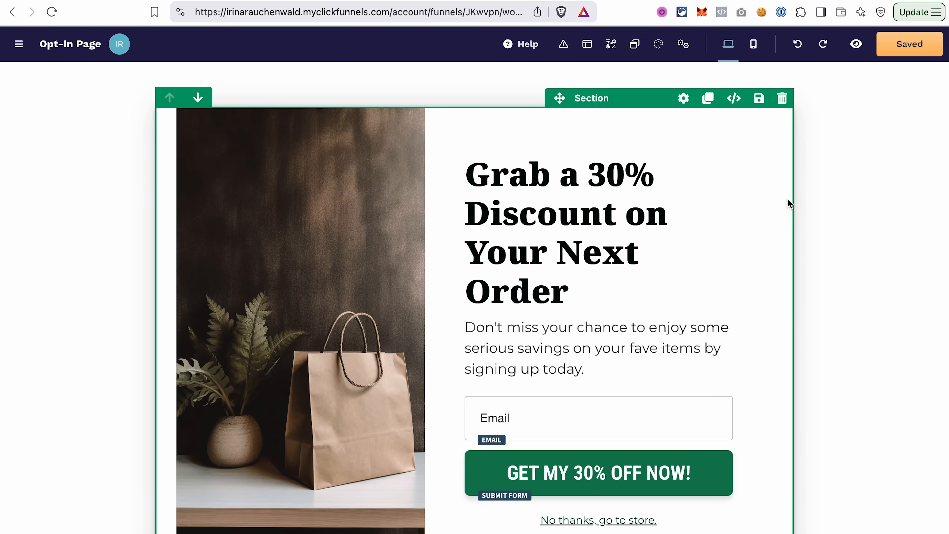
click(789, 203)
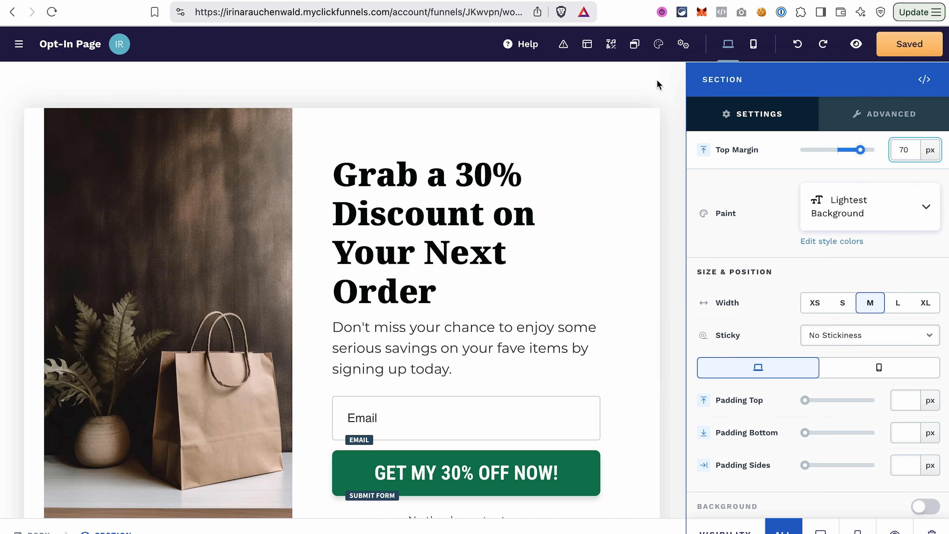
click(659, 84)
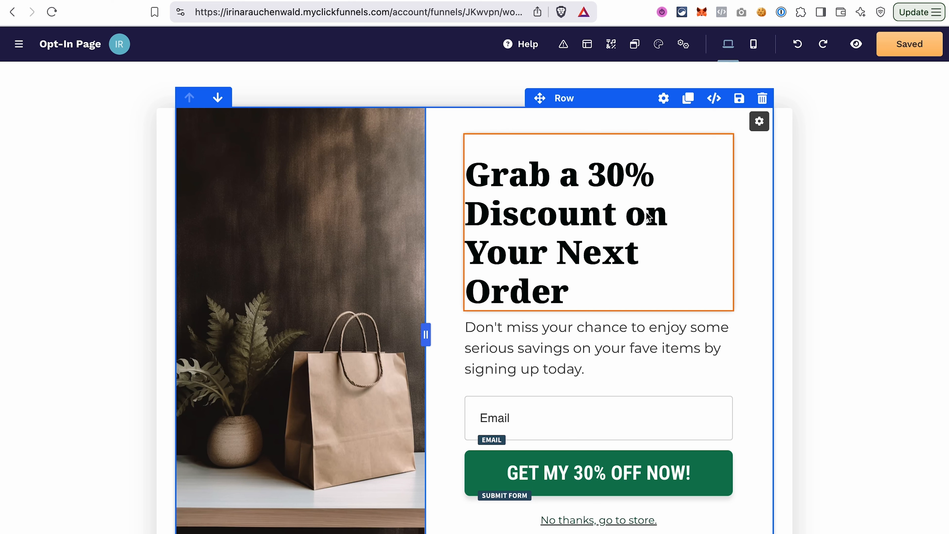
- Inspect the main headline's text formatting options and its element settings, and reopen the surrounding section's settings
click(569, 185)
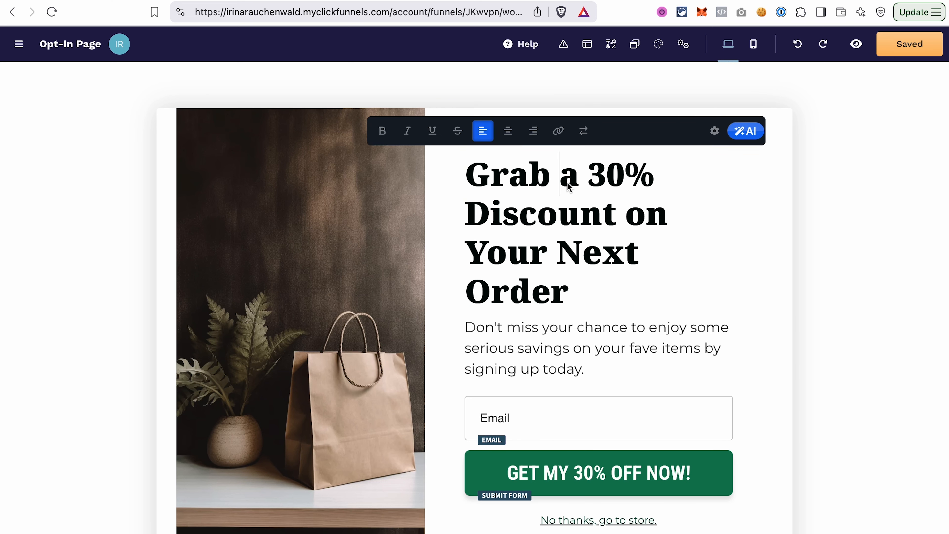
click(757, 169)
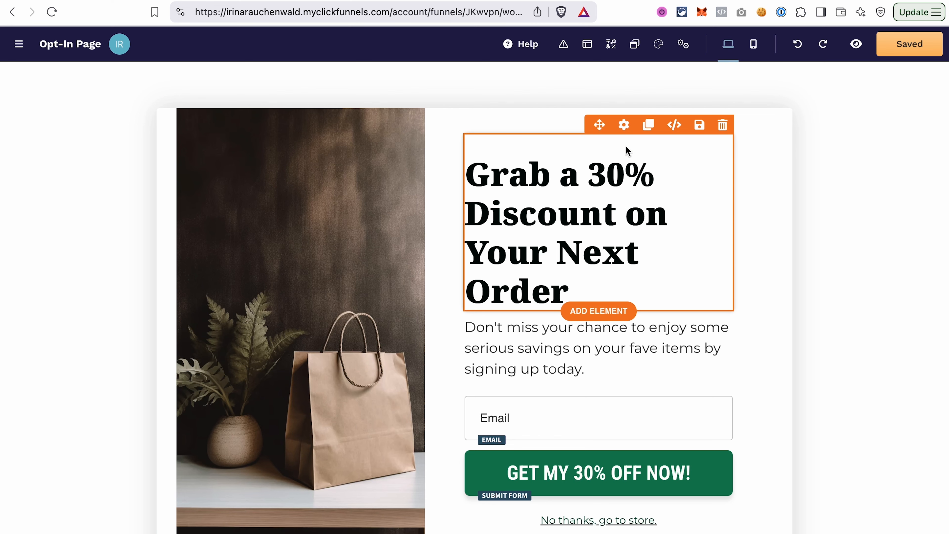
click(625, 125)
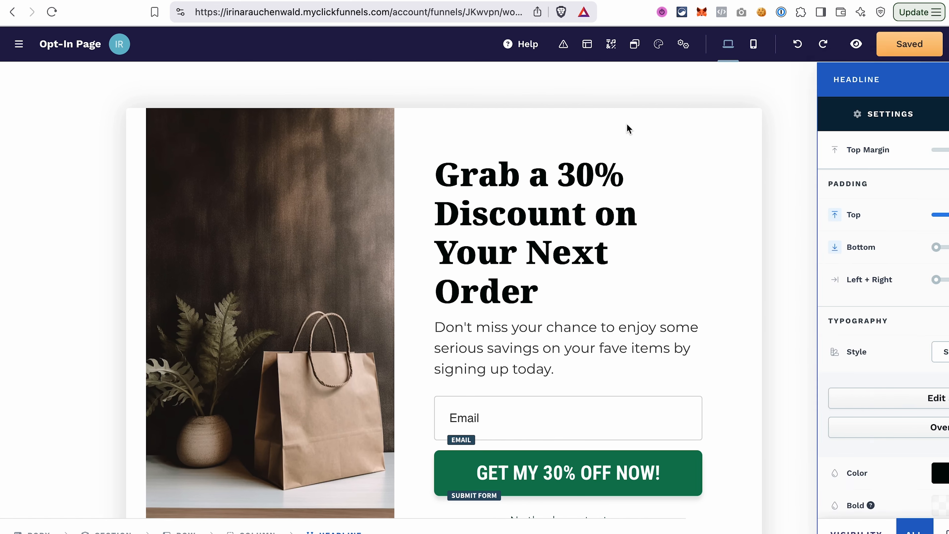
click(622, 129)
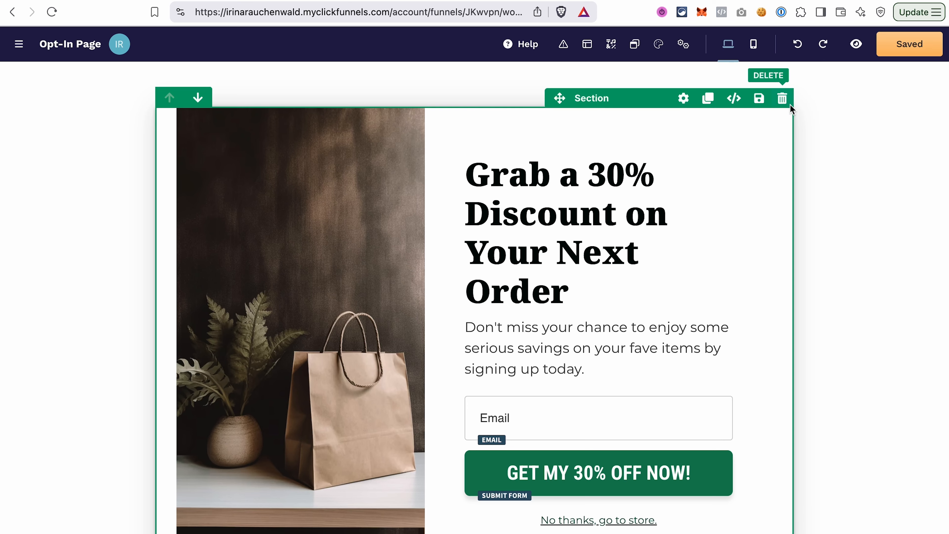
click(684, 99)
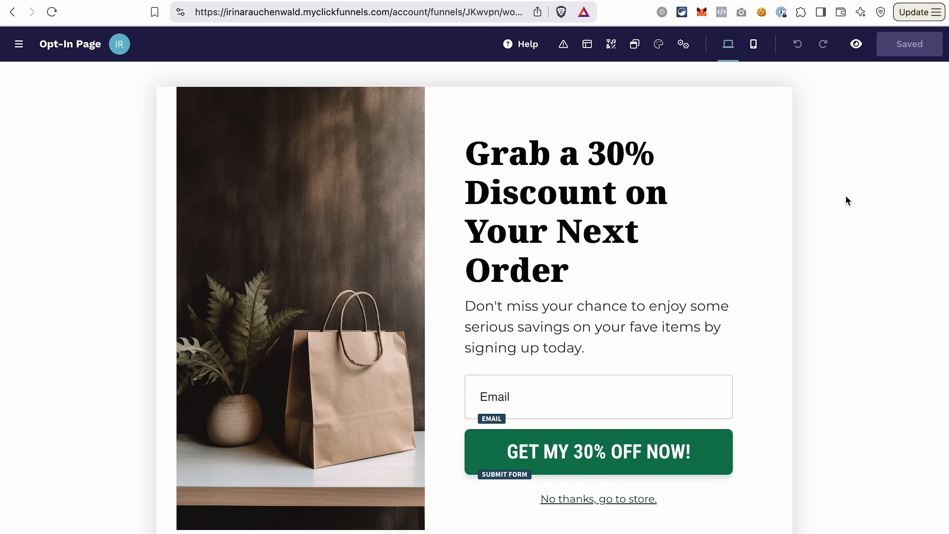
- Delete the row containing the "Large call to action headline" above the footer
scroll(752, 269, down, 3)
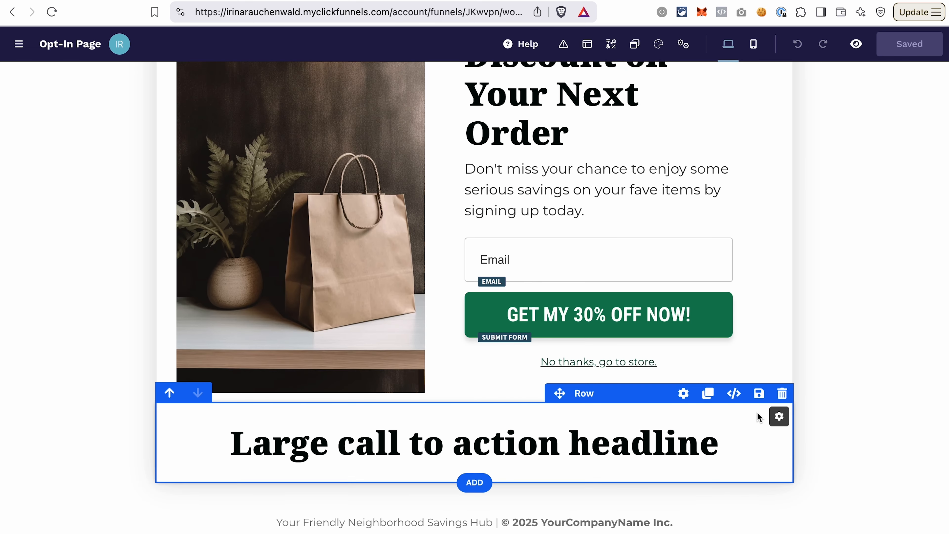
click(783, 394)
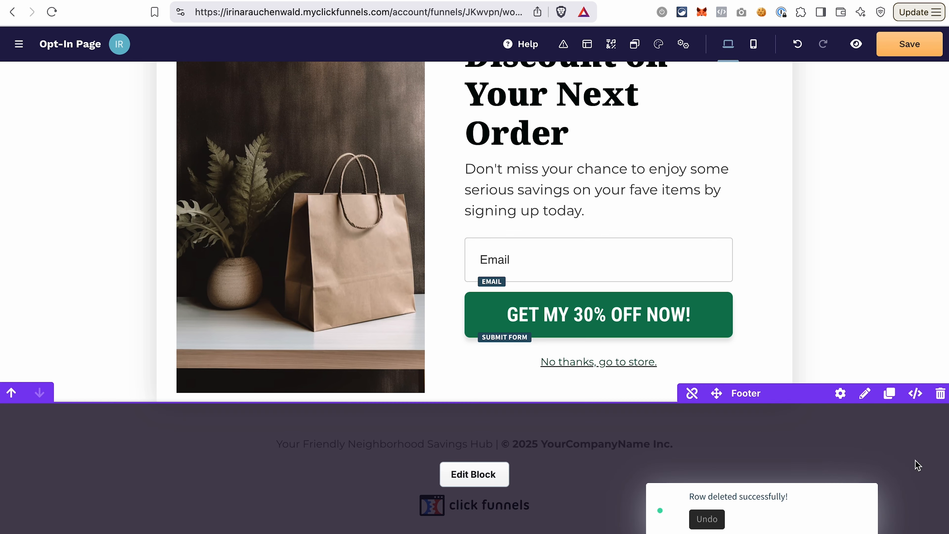
scroll(823, 318, up, 2)
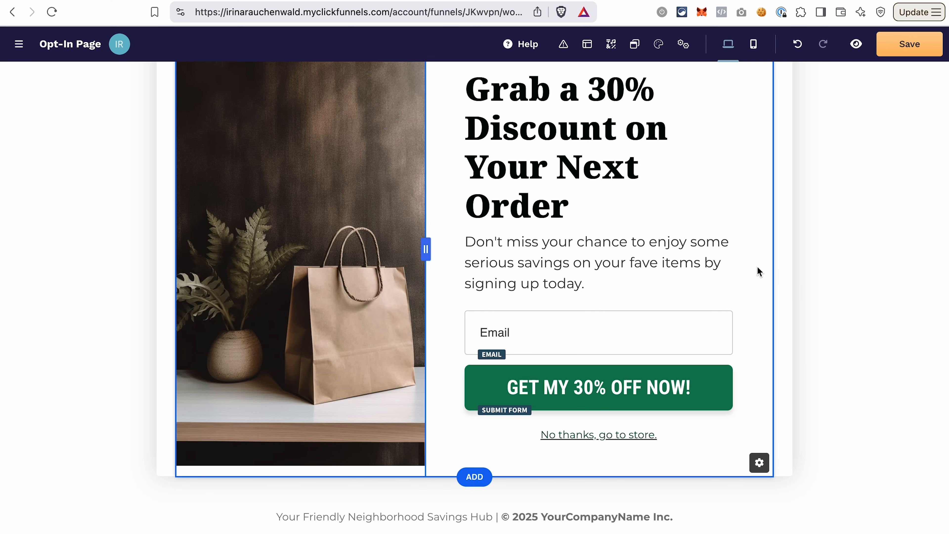
scroll(759, 269, up, 1)
scroll(758, 268, up, 1)
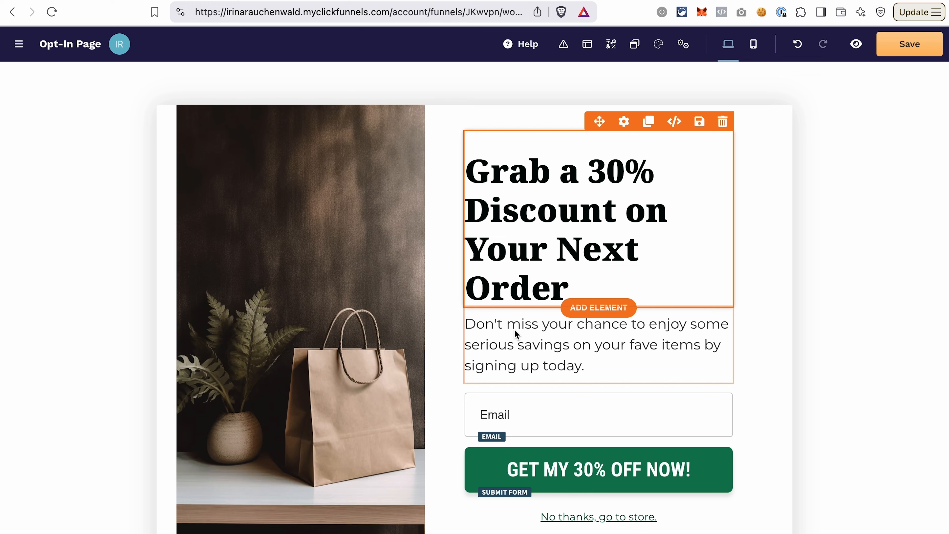
- Delete the "No thanks, go to store." paragraph below the form's submit button
scroll(516, 330, down, 3)
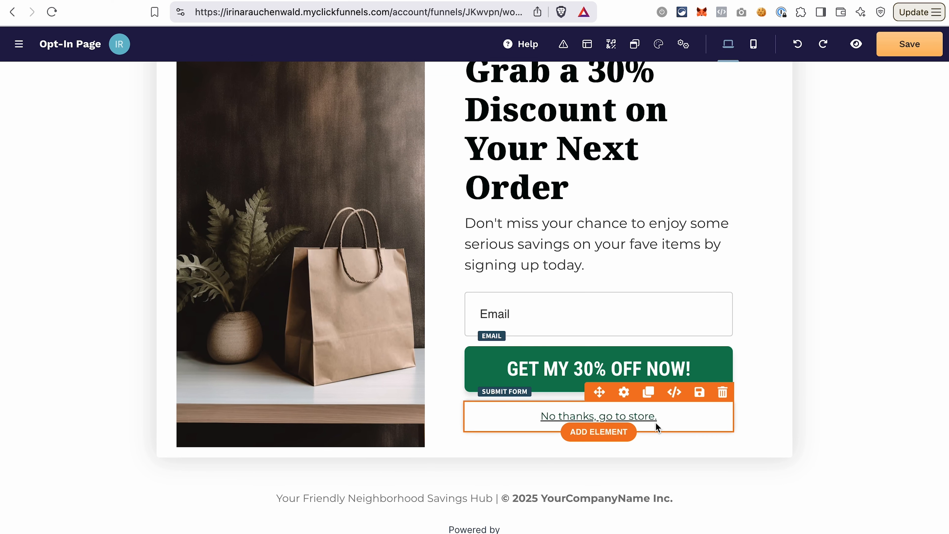
click(723, 392)
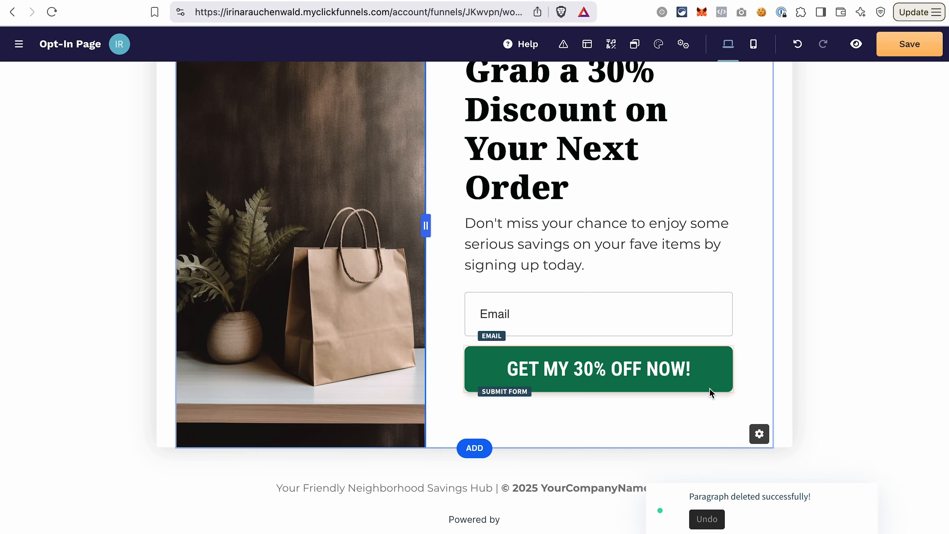
scroll(847, 234, up, 3)
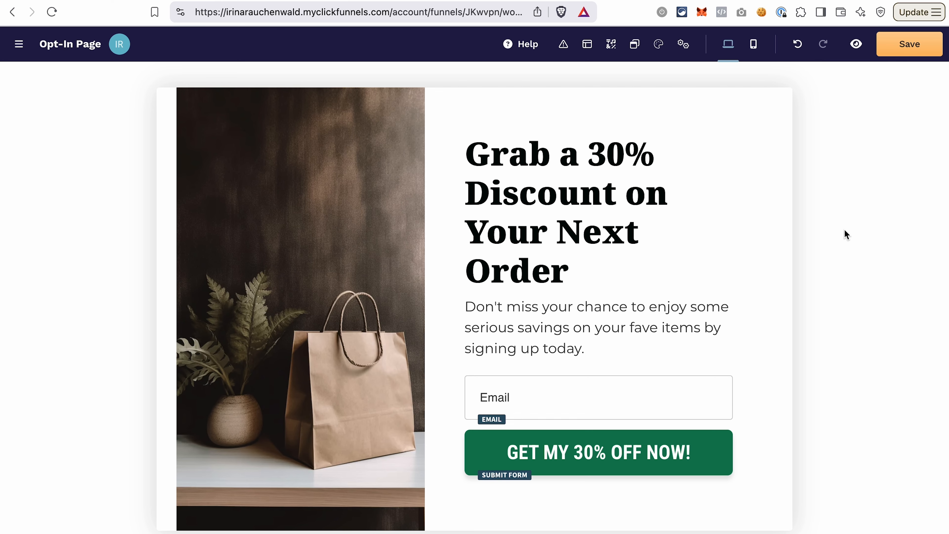
- Replace the shopping bag image with the gallery picture of device mockups on a blue circle
click(343, 197)
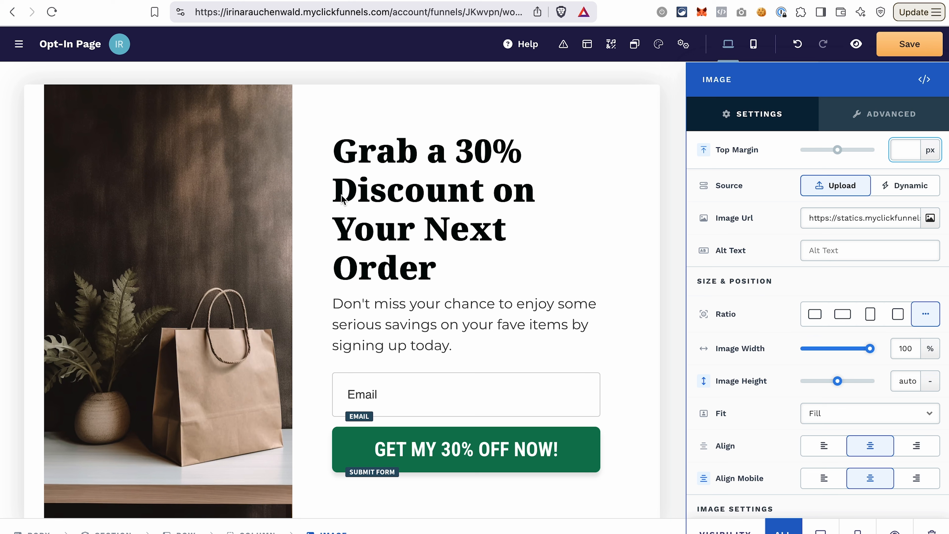
scroll(739, 389, down, 3)
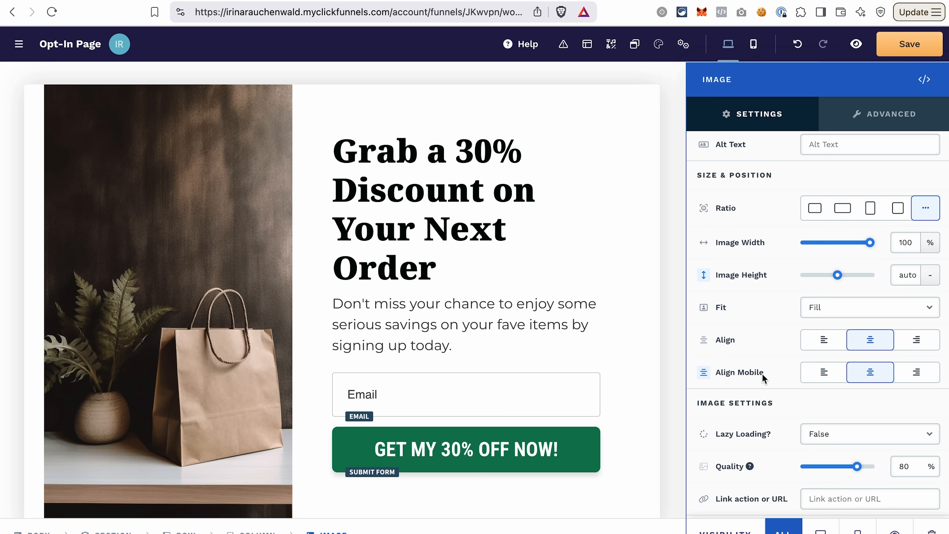
scroll(764, 378, down, 3)
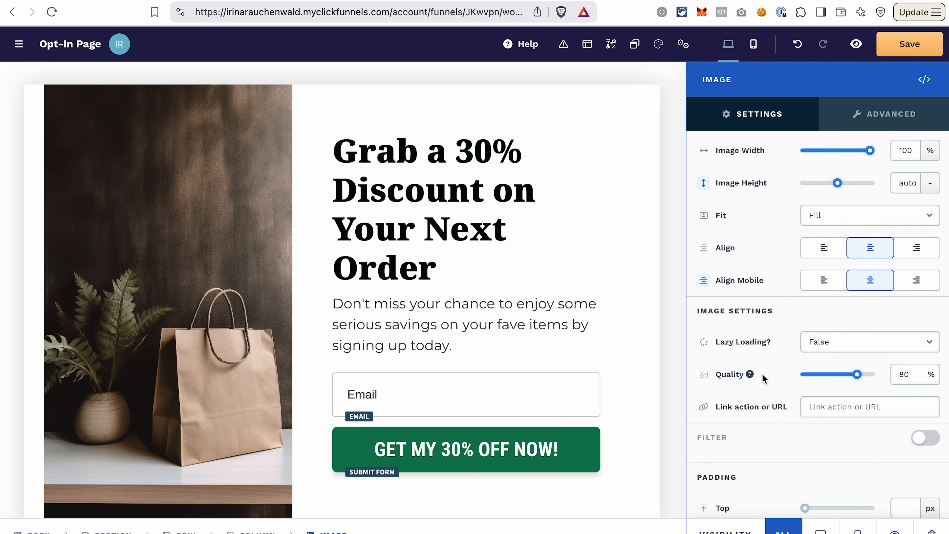
scroll(764, 378, down, 5)
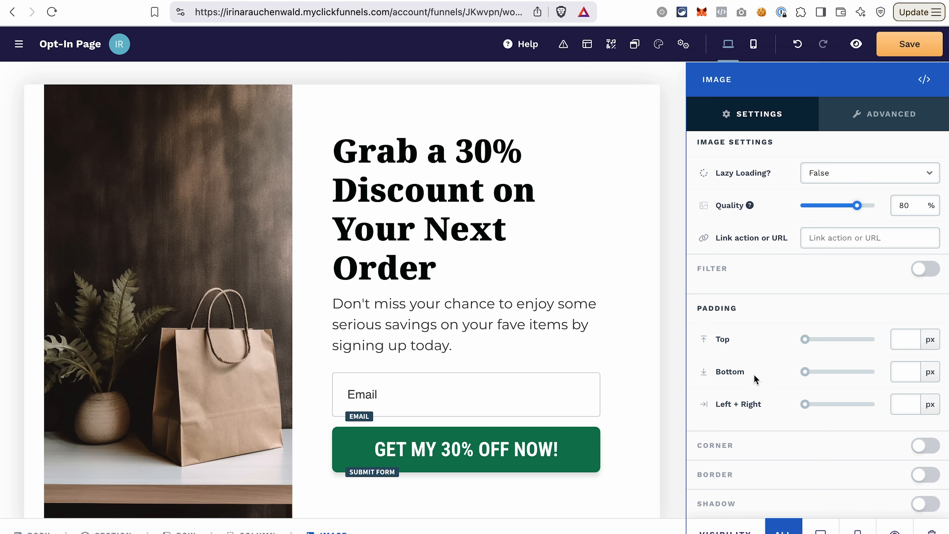
scroll(756, 378, up, 10)
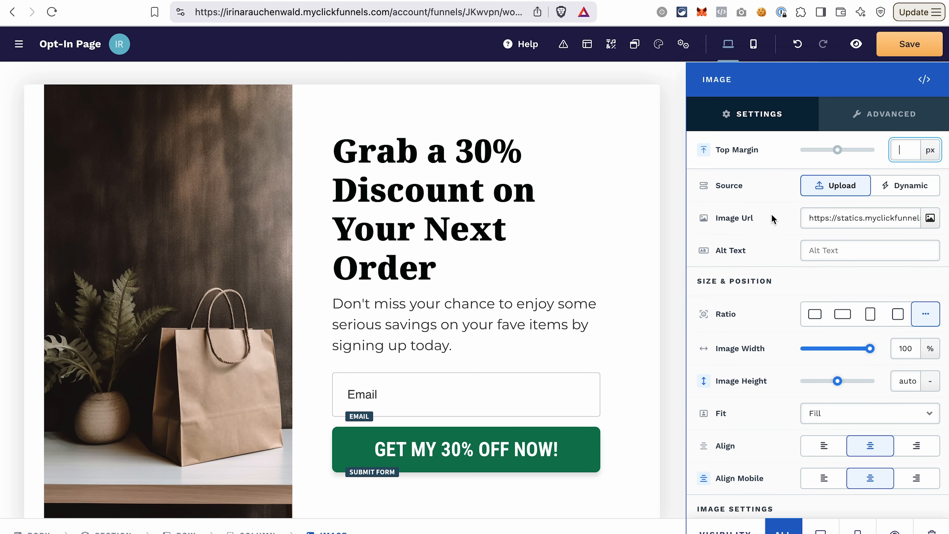
click(930, 219)
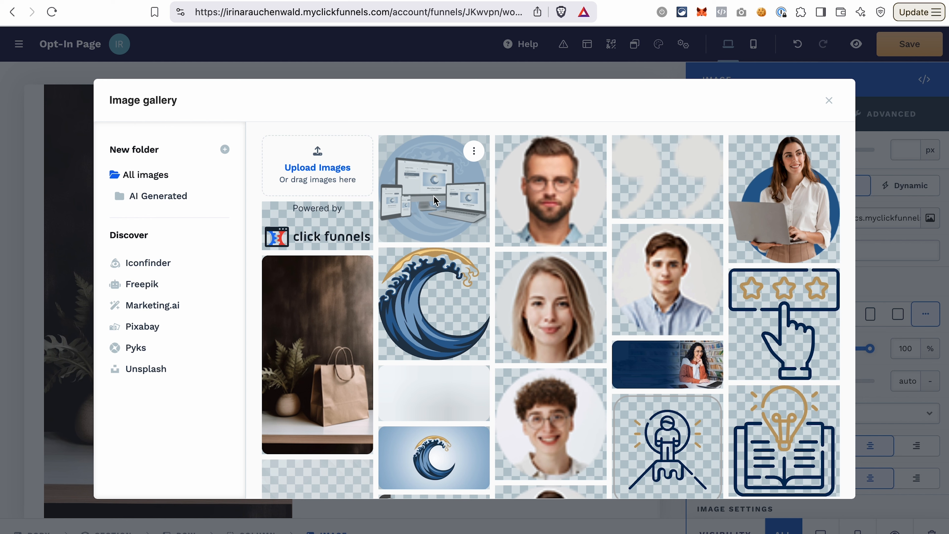
key(Escape)
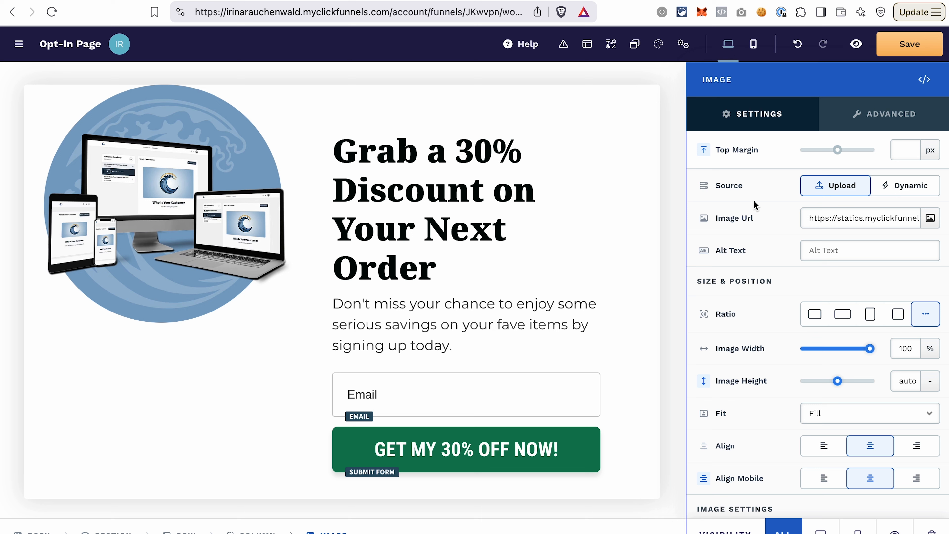
- Set the device mockup image's top margin to 80 px and close its settings
click(839, 151)
drag(839, 154, 864, 150)
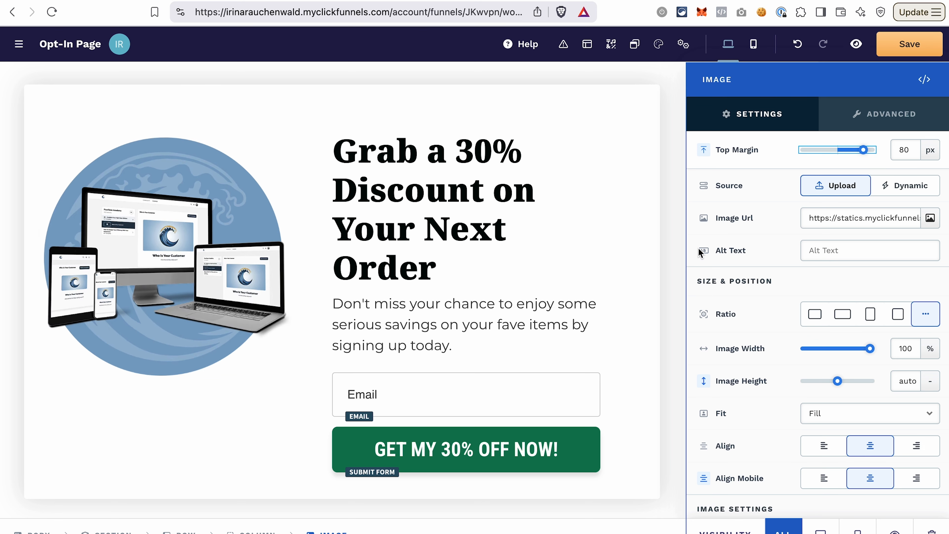
click(541, 240)
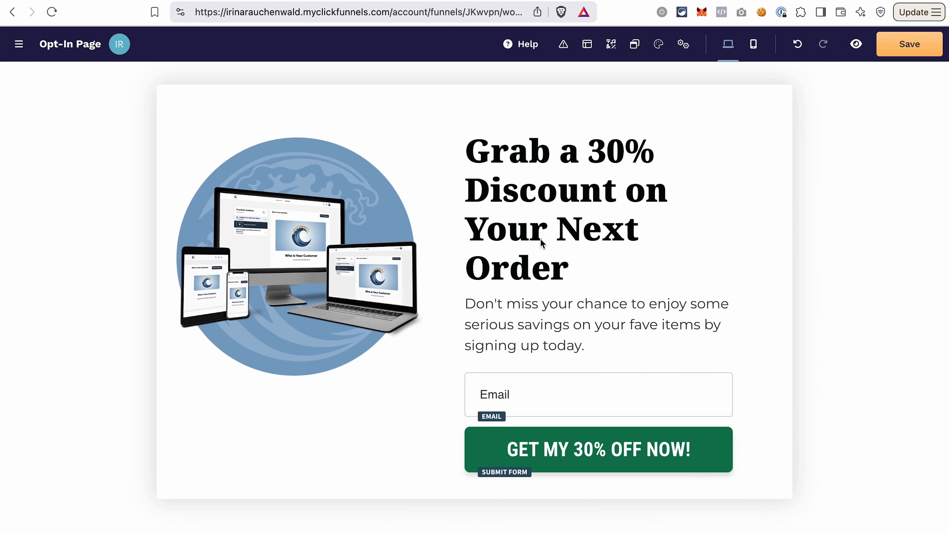
- Replace the main headline's text with "Get Your Free Checklist Now!"
click(533, 196)
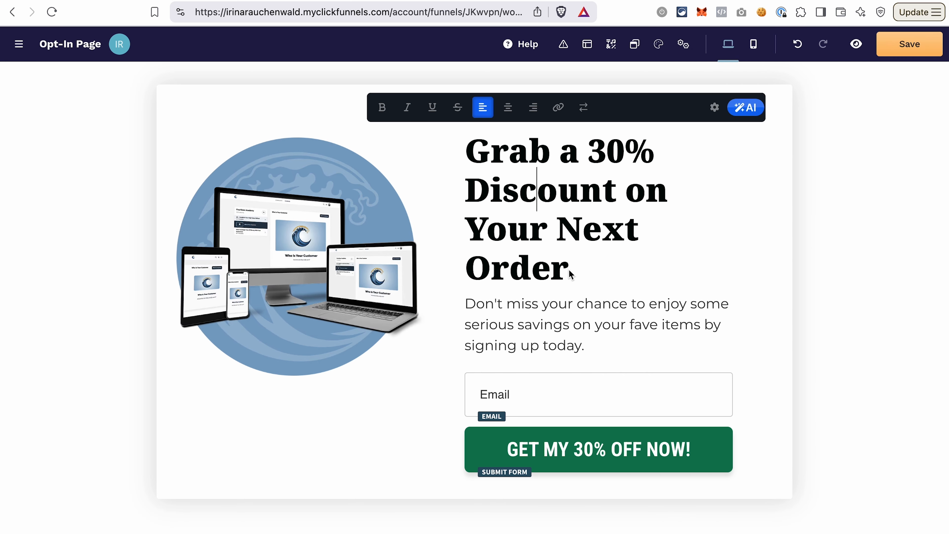
drag(570, 275, 478, 156)
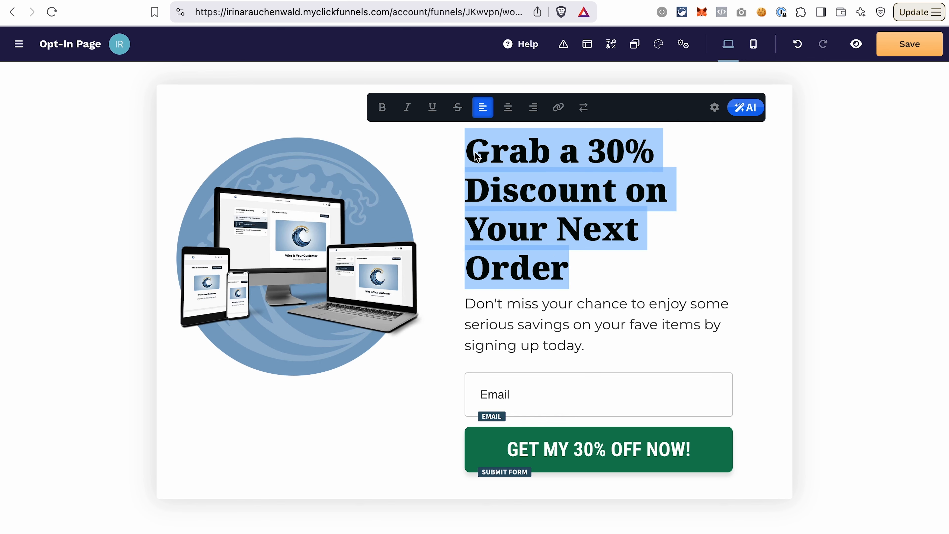
key(BackSpace)
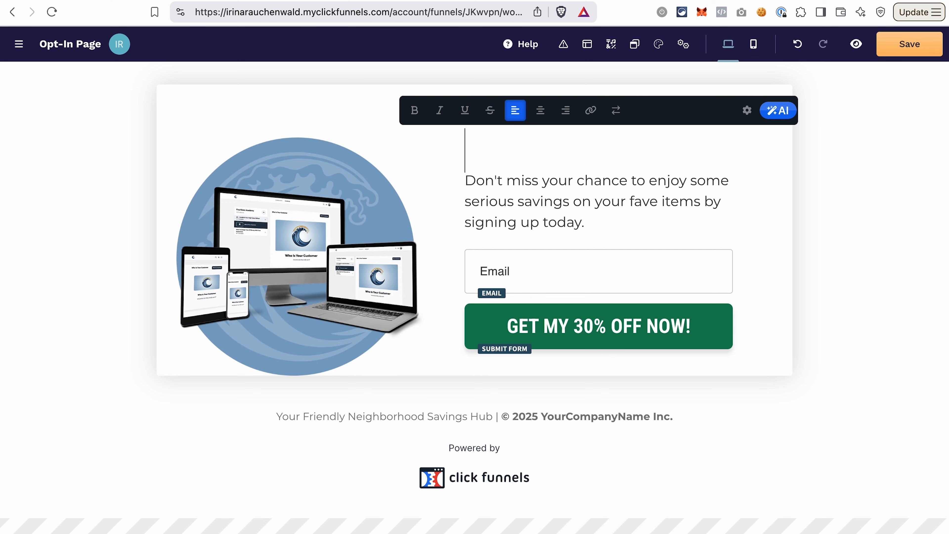
text(Get Your Free Ch)
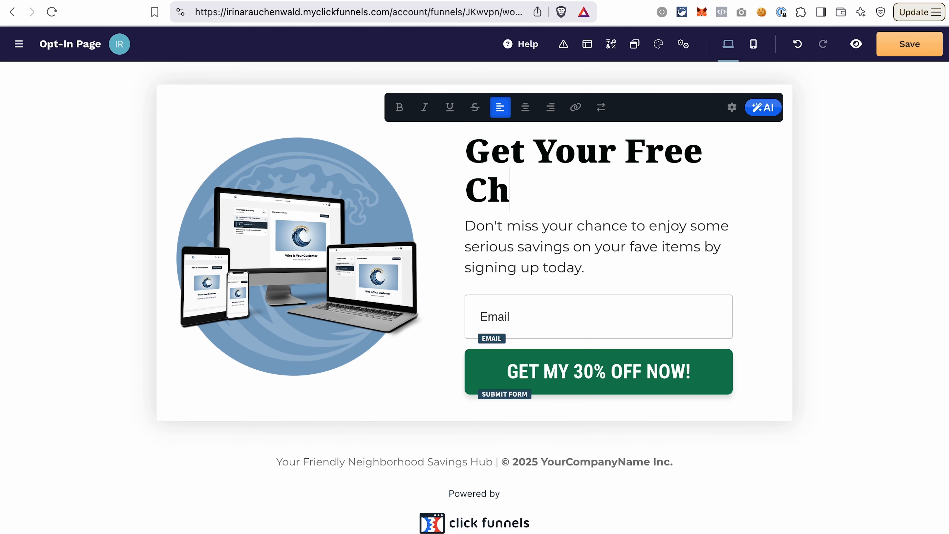
text(ecklist Now!)
key(Escape)
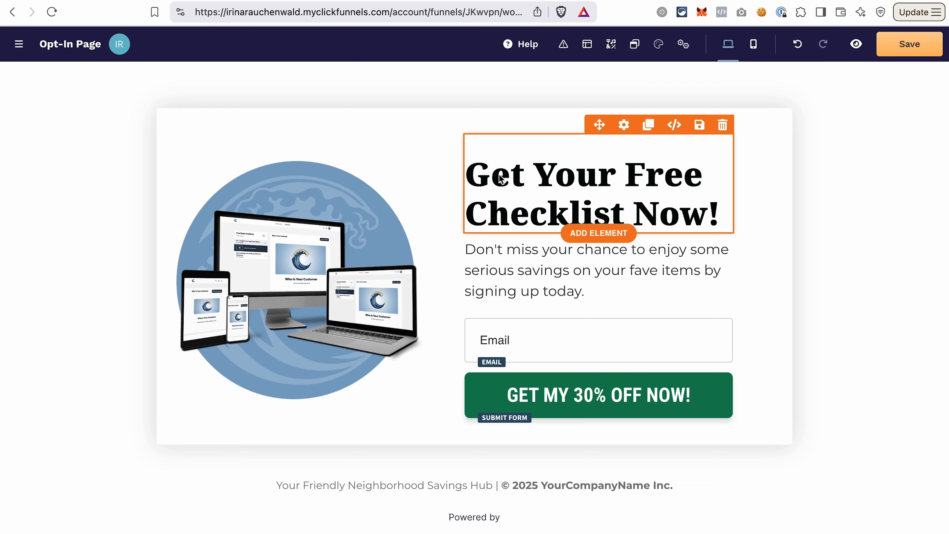
- Select all the text of the main headline above the opt-in form
click(496, 193)
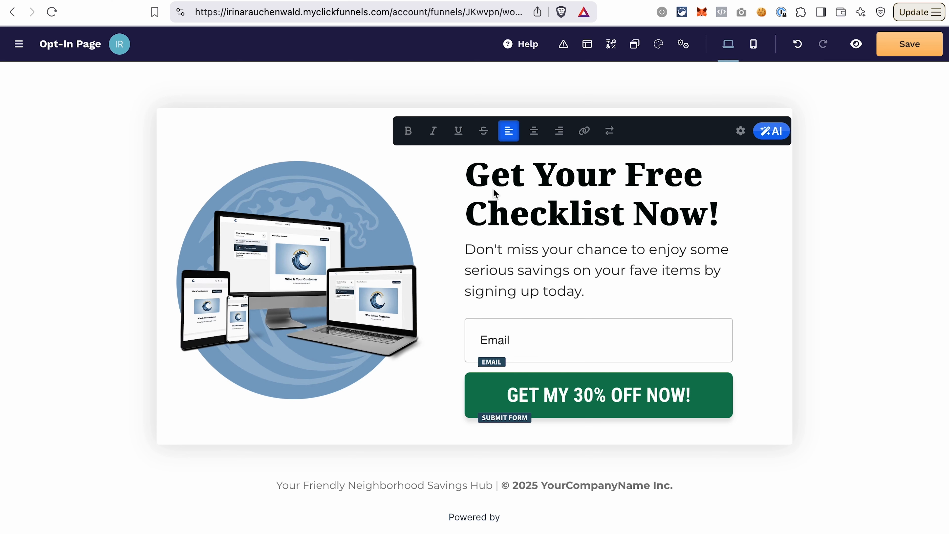
key(super+a)
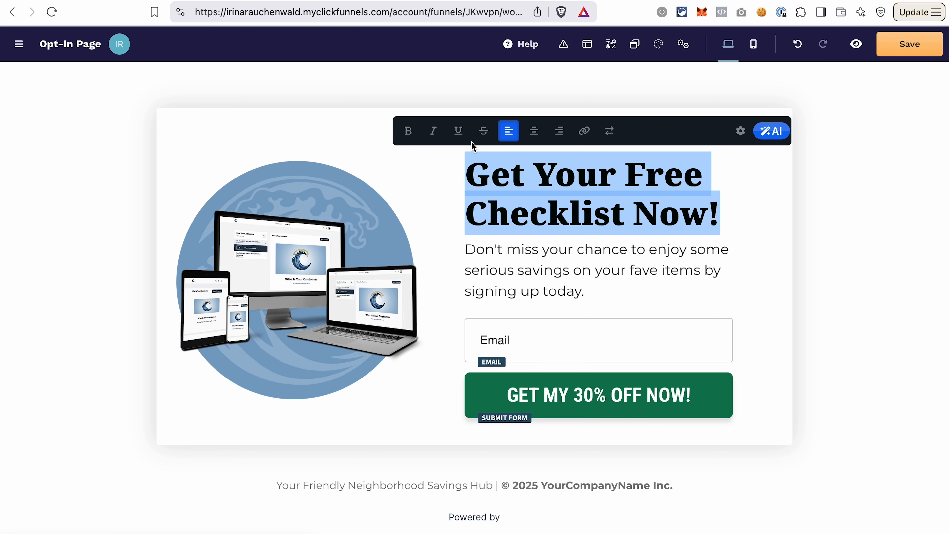